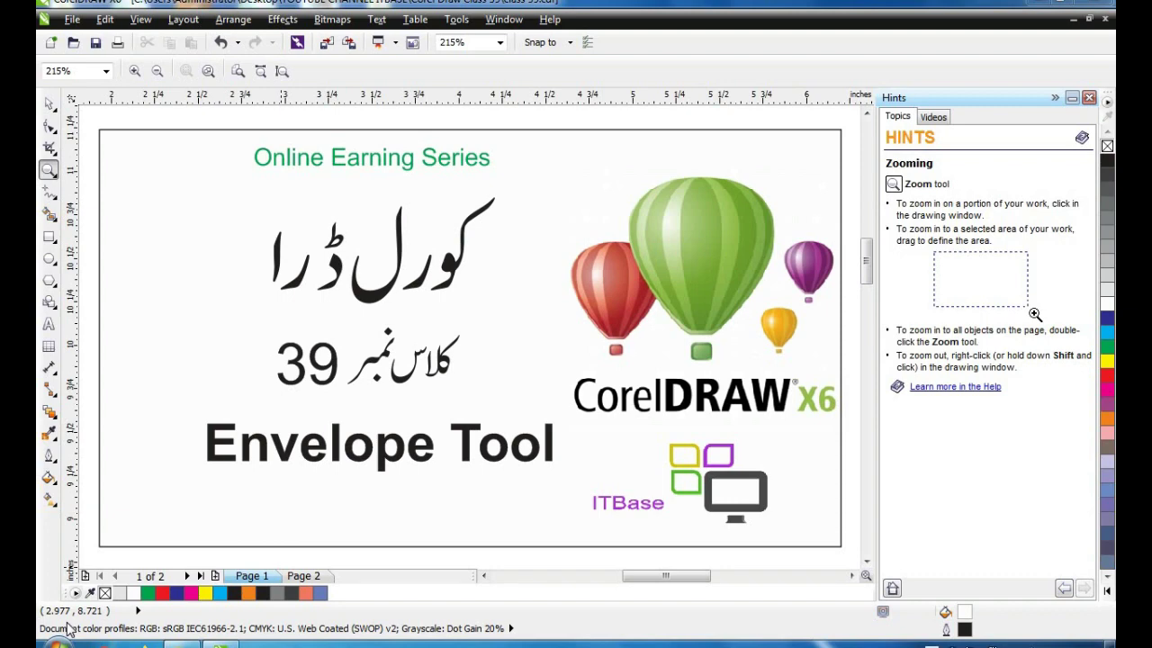
- Switch from the Envelope Tool title page to the blank Page 2
{"action": "left_click", "coordinate": [303, 577]}
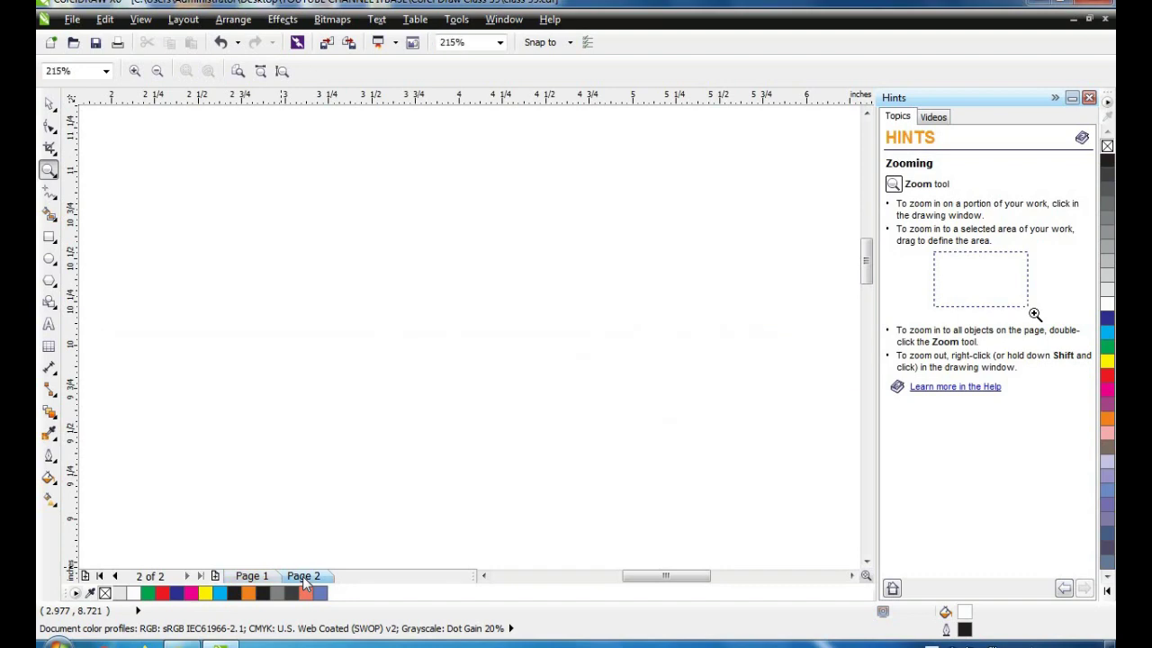
- Draw a rectangle of about 3.55 by 1.64 inches on the upper left of Page 2
{"action": "right_click", "coordinate": [314, 284]}
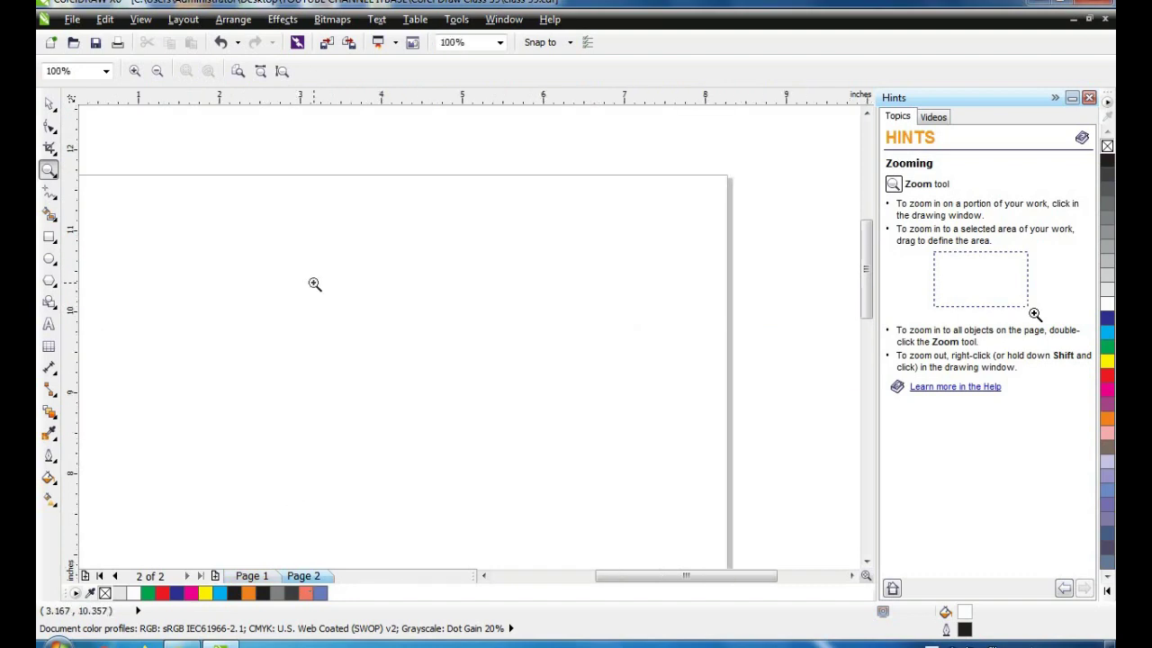
{"action": "left_click", "coordinate": [314, 284]}
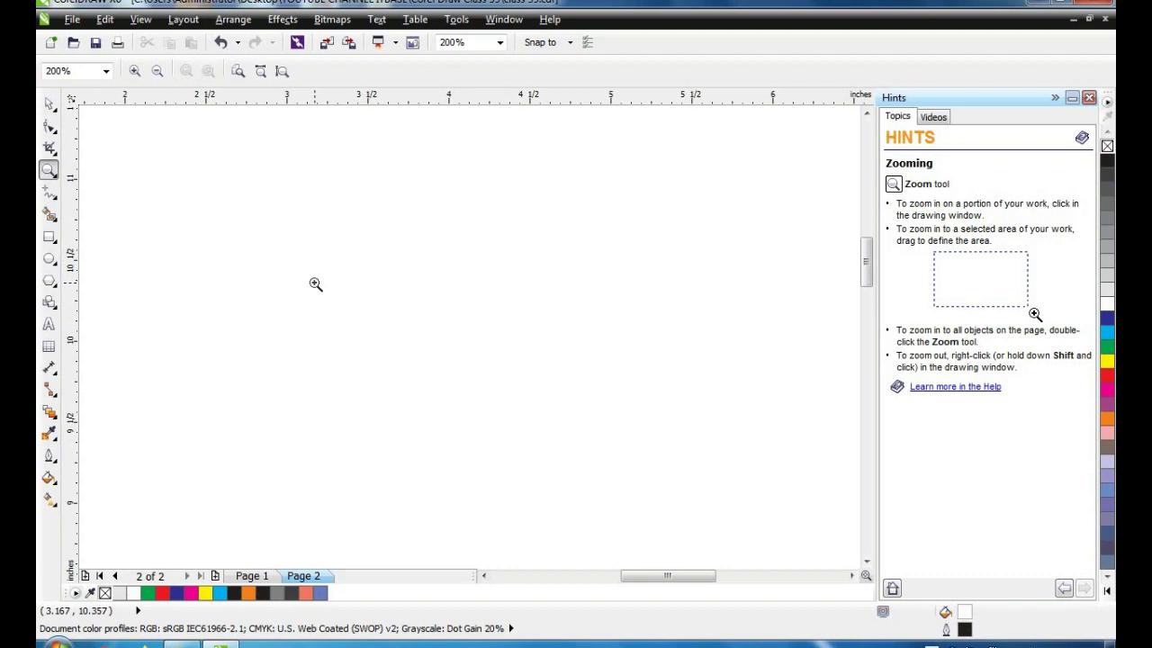
{"action": "right_click", "coordinate": [315, 285]}
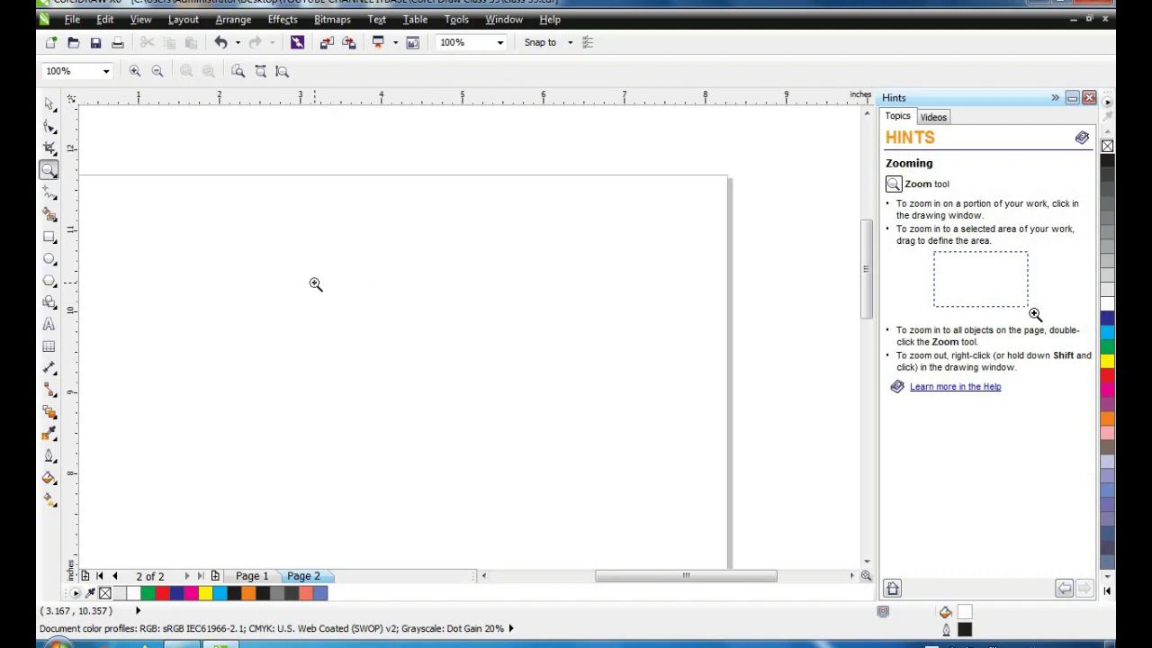
{"action": "mouse_move", "coordinate": [681, 576]}
{"action": "left_mouse_down"}
{"action": "mouse_move", "coordinate": [634, 589]}
{"action": "mouse_move", "coordinate": [668, 586]}
{"action": "left_mouse_up"}
{"action": "left_click", "coordinate": [49, 236]}
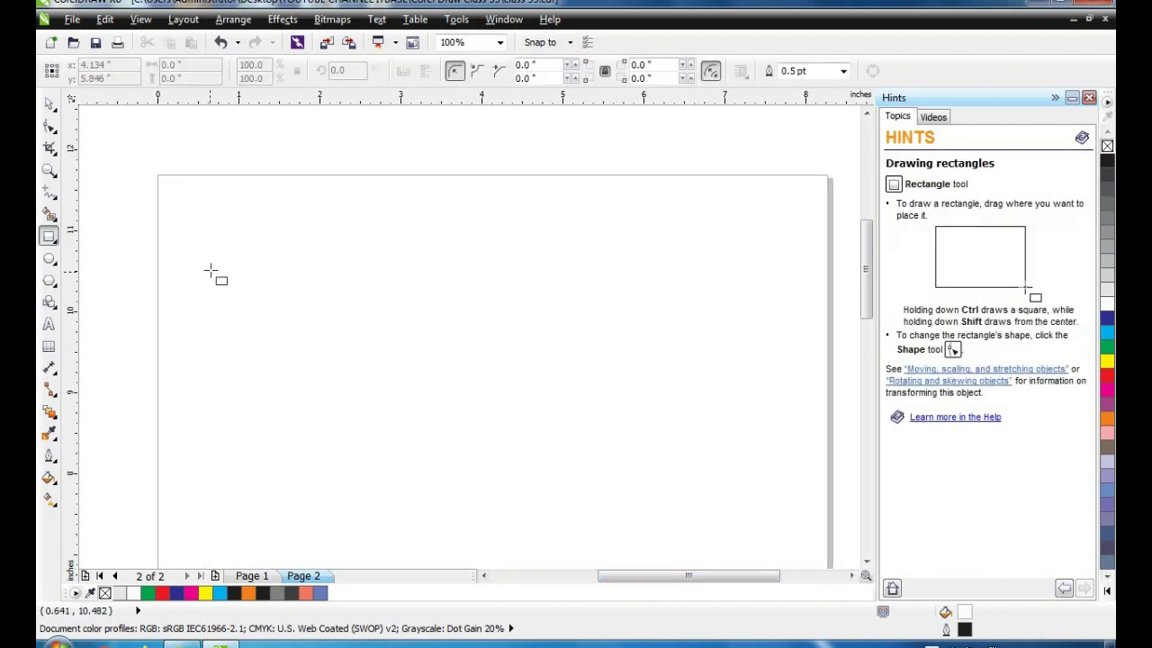
{"action": "mouse_move", "coordinate": [211, 270]}
{"action": "left_mouse_down"}
{"action": "mouse_move", "coordinate": [339, 352]}
{"action": "mouse_move", "coordinate": [486, 386]}
{"action": "mouse_move", "coordinate": [540, 385]}
{"action": "mouse_move", "coordinate": [499, 402]}
{"action": "left_mouse_up"}
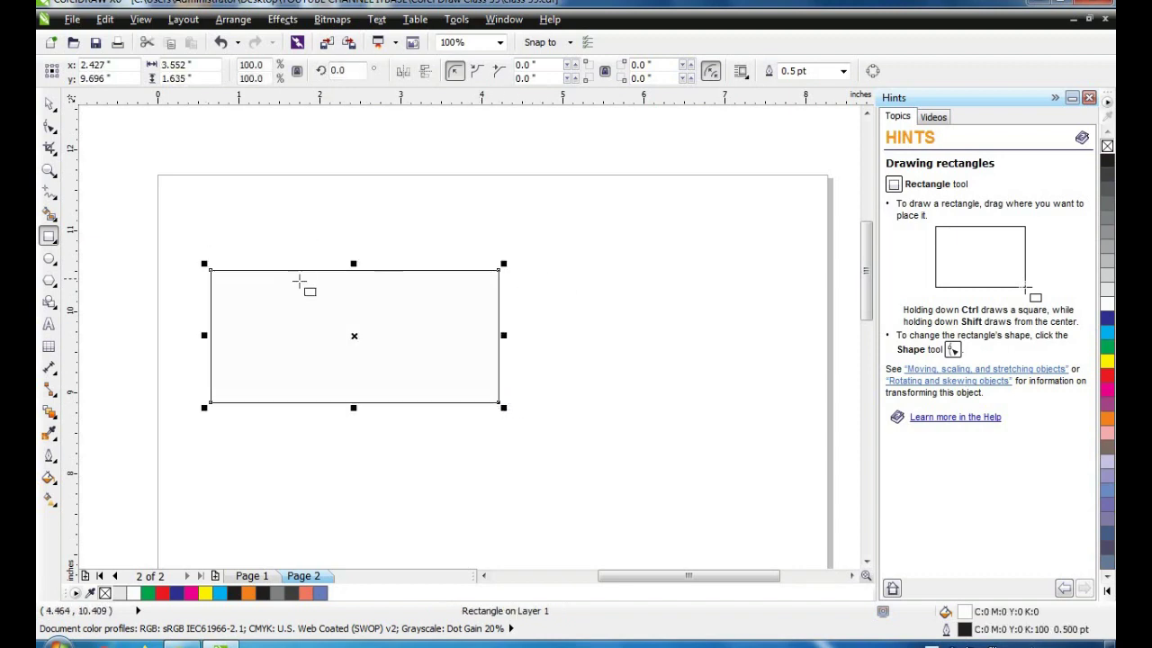
{"action": "left_click", "coordinate": [49, 324]}
{"action": "left_click", "coordinate": [589, 335]}
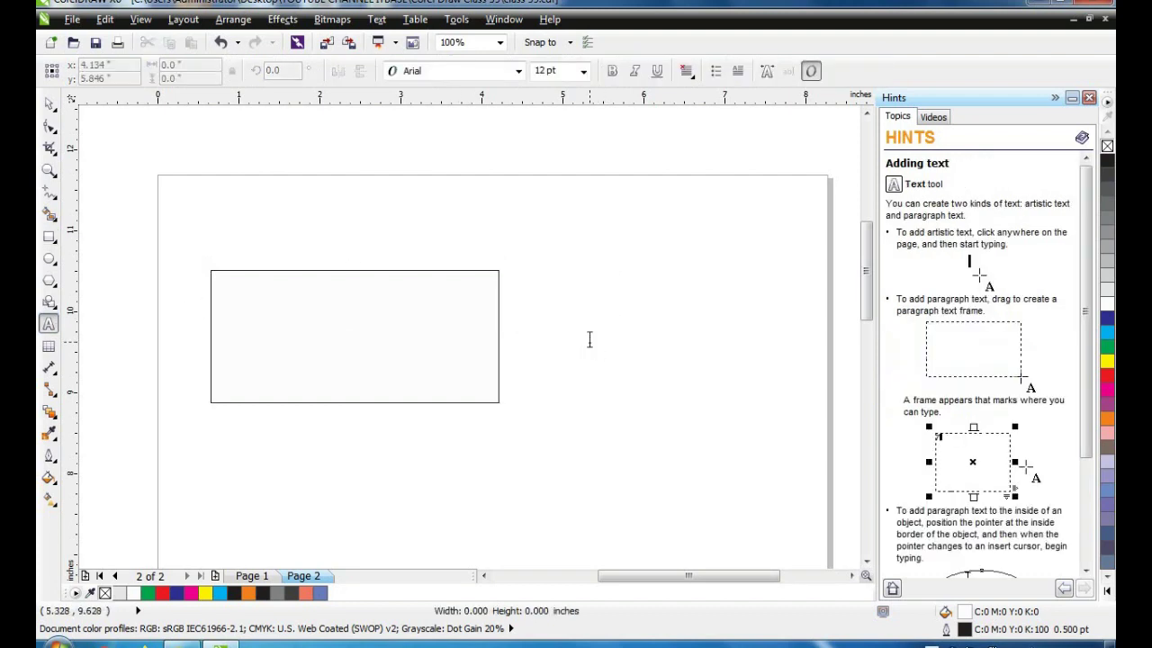
{"action": "type", "text": "A"}
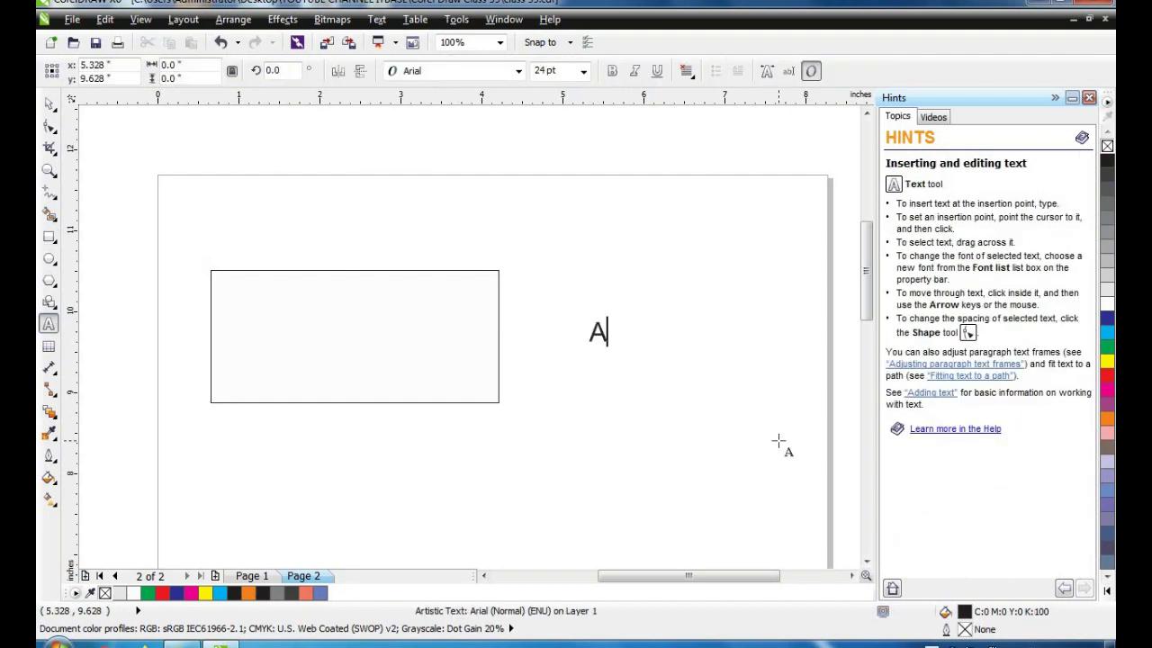
{"action": "type", "text": "MIN UL"}
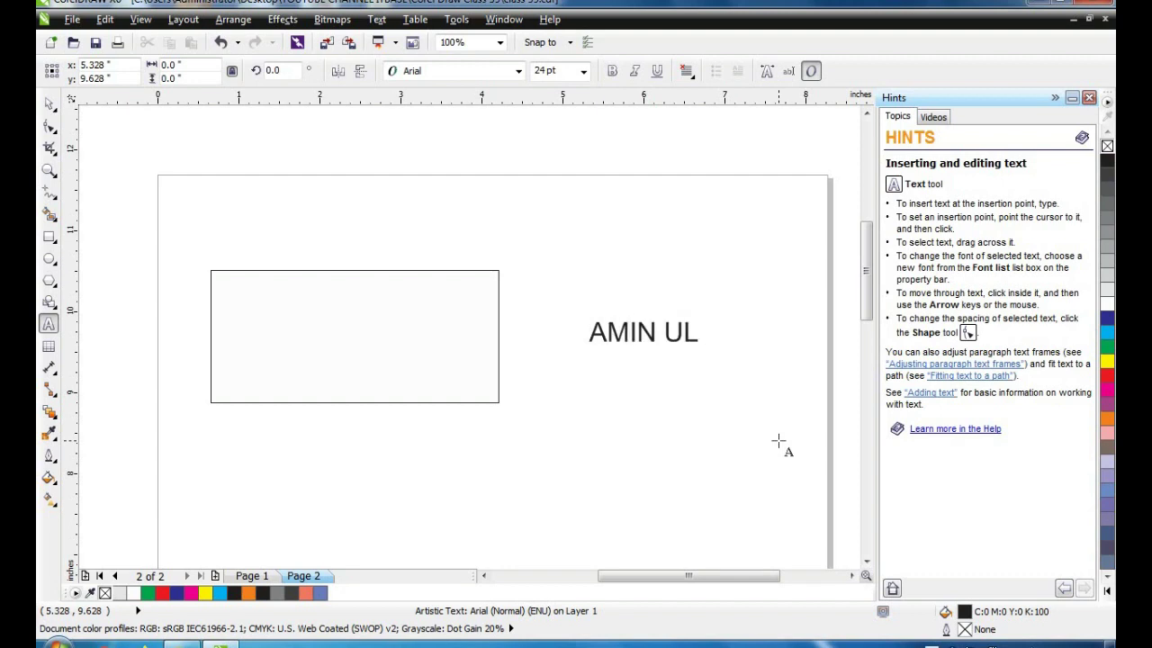
{"action": "type", "text": " HASNAT"}
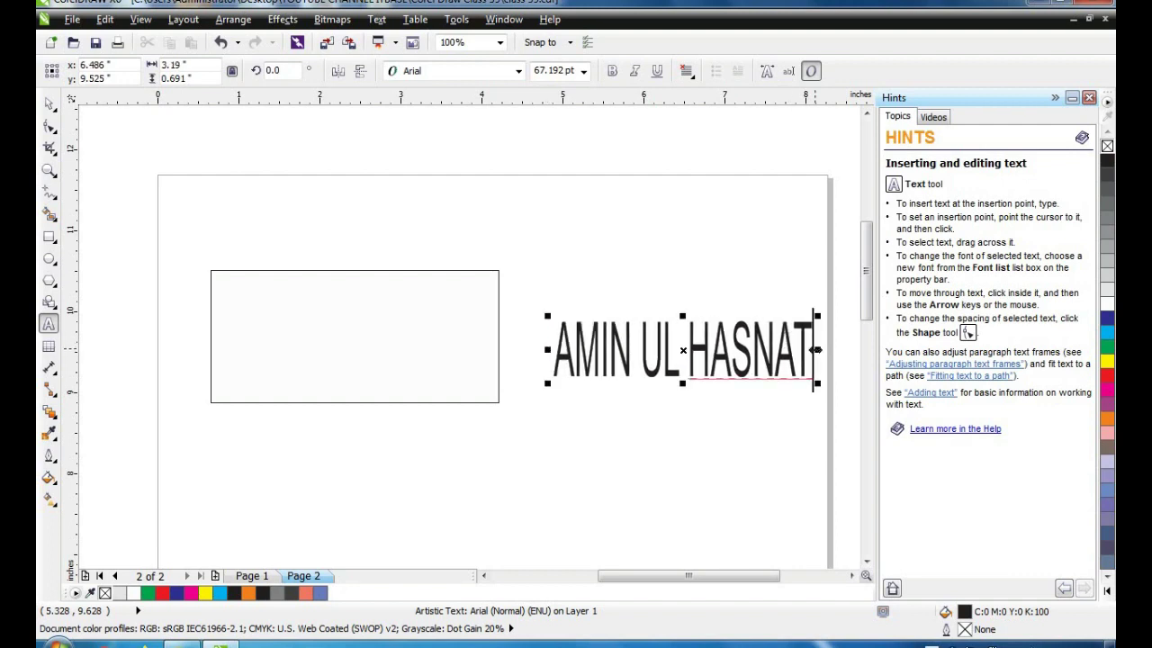
{"action": "left_click_drag", "start_coordinate": [816, 350], "coordinate": [824, 350]}
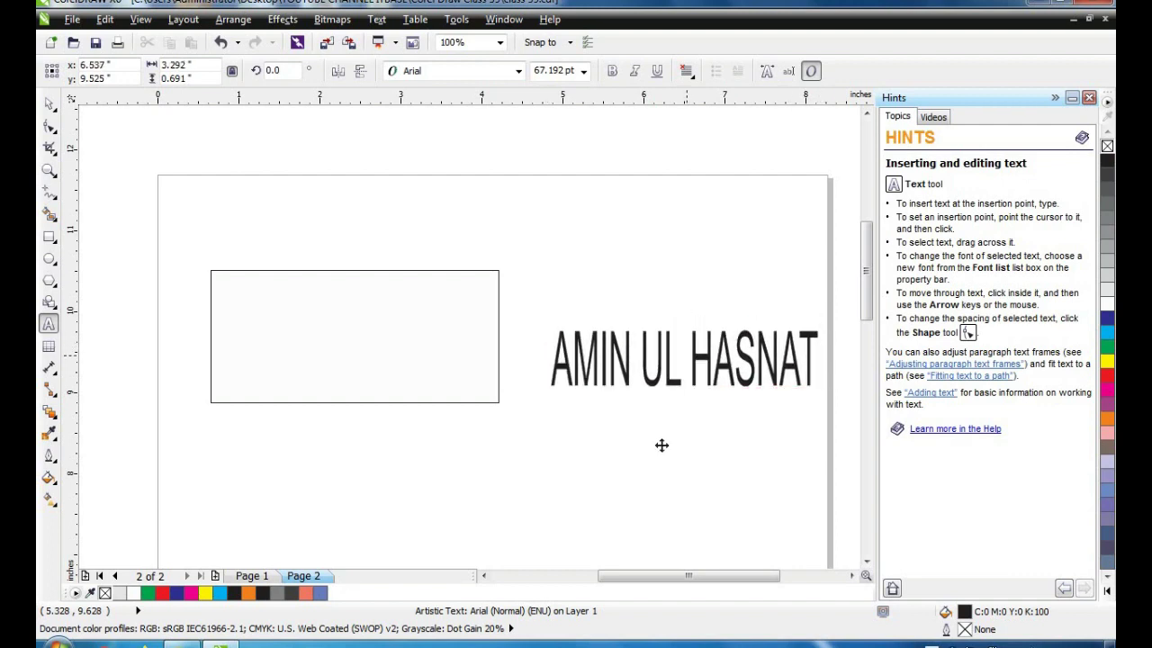
{"action": "left_click", "coordinate": [49, 104]}
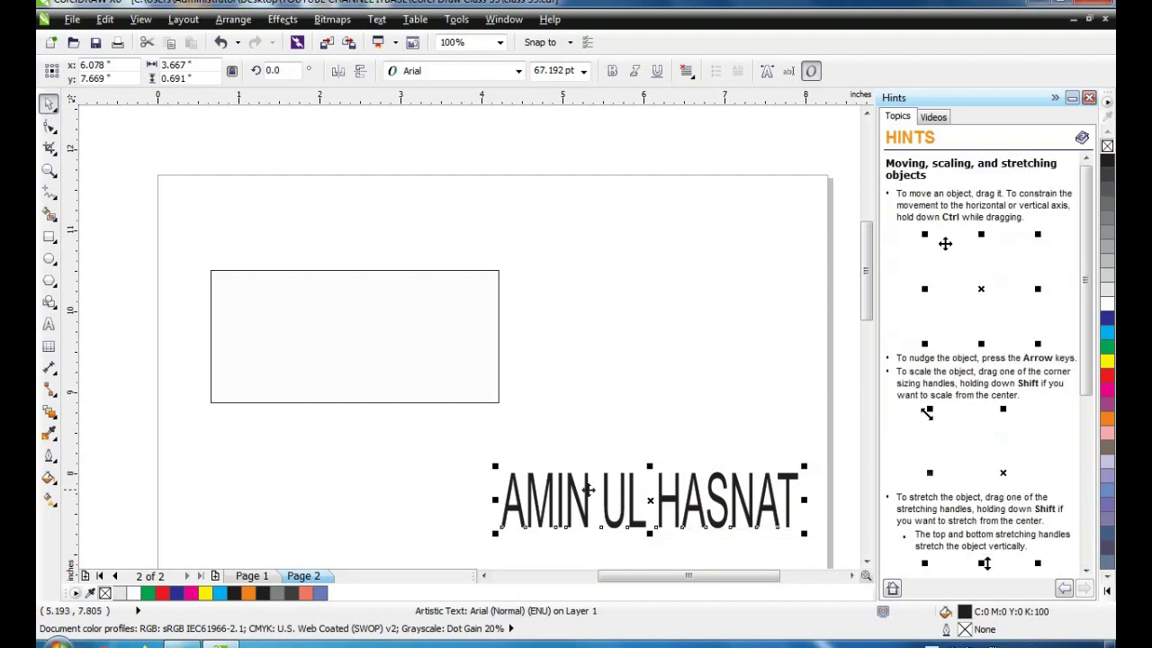
{"action": "left_click", "coordinate": [592, 493]}
{"action": "left_click", "coordinate": [612, 70]}
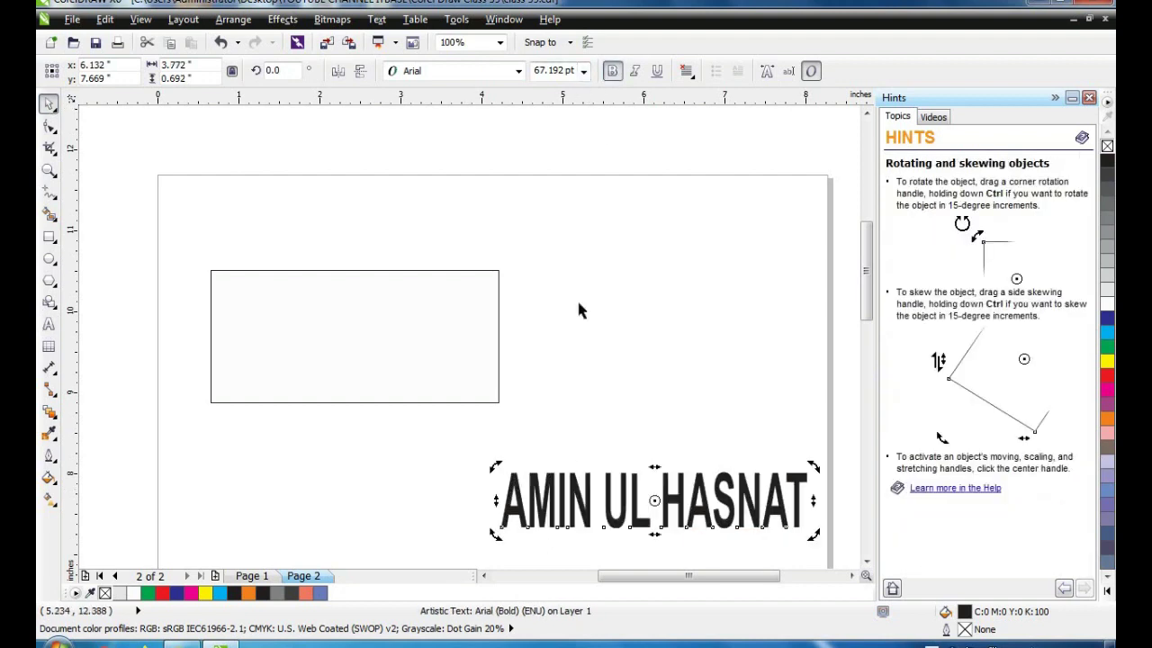
{"action": "left_click", "coordinate": [396, 471]}
{"action": "left_click", "coordinate": [325, 310]}
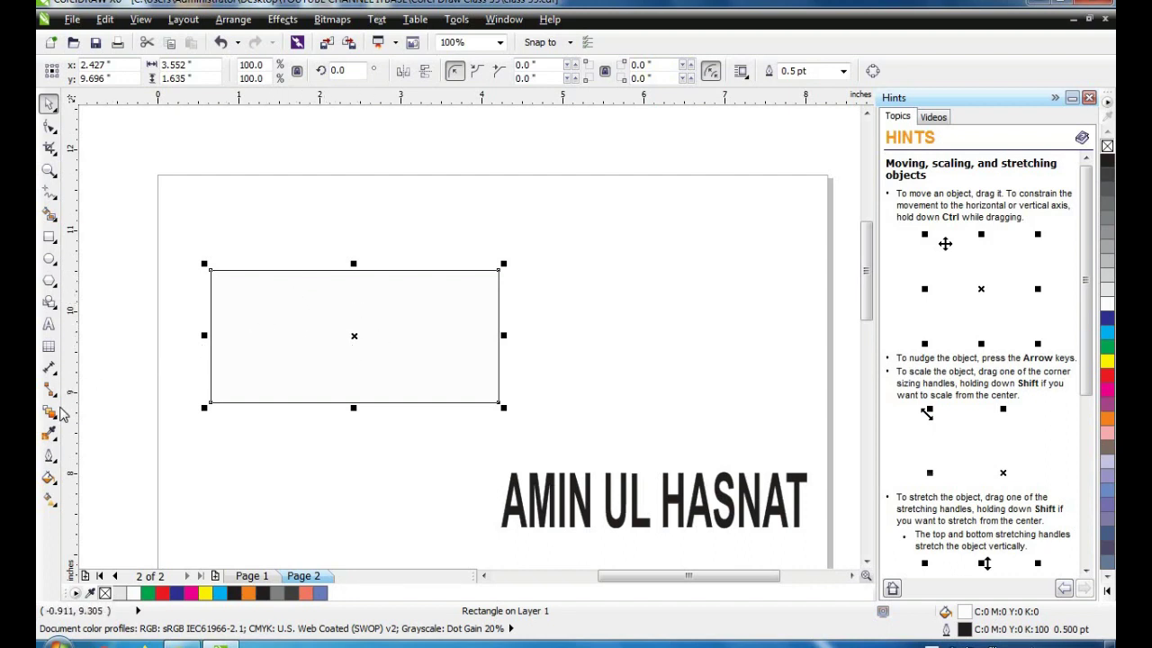
- Apply the Envelope tool to the rectangle from the interactive tools flyout
{"action": "left_click", "coordinate": [53, 419]}
{"action": "mouse_move", "coordinate": [59, 397]}
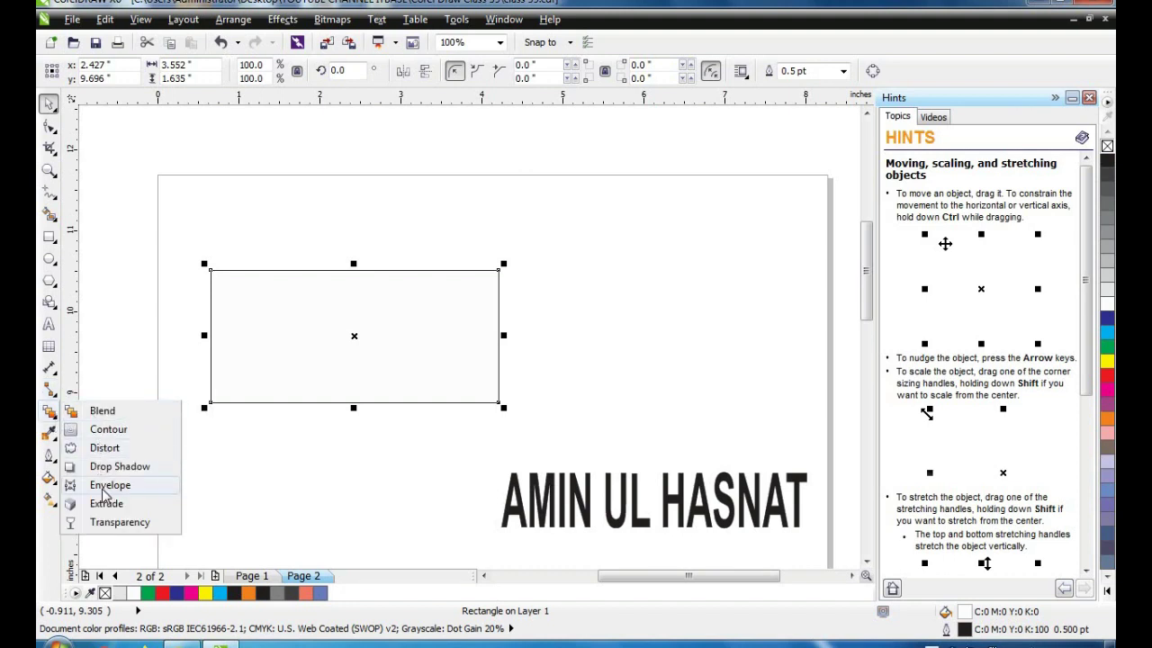
{"action": "left_click", "coordinate": [106, 486]}
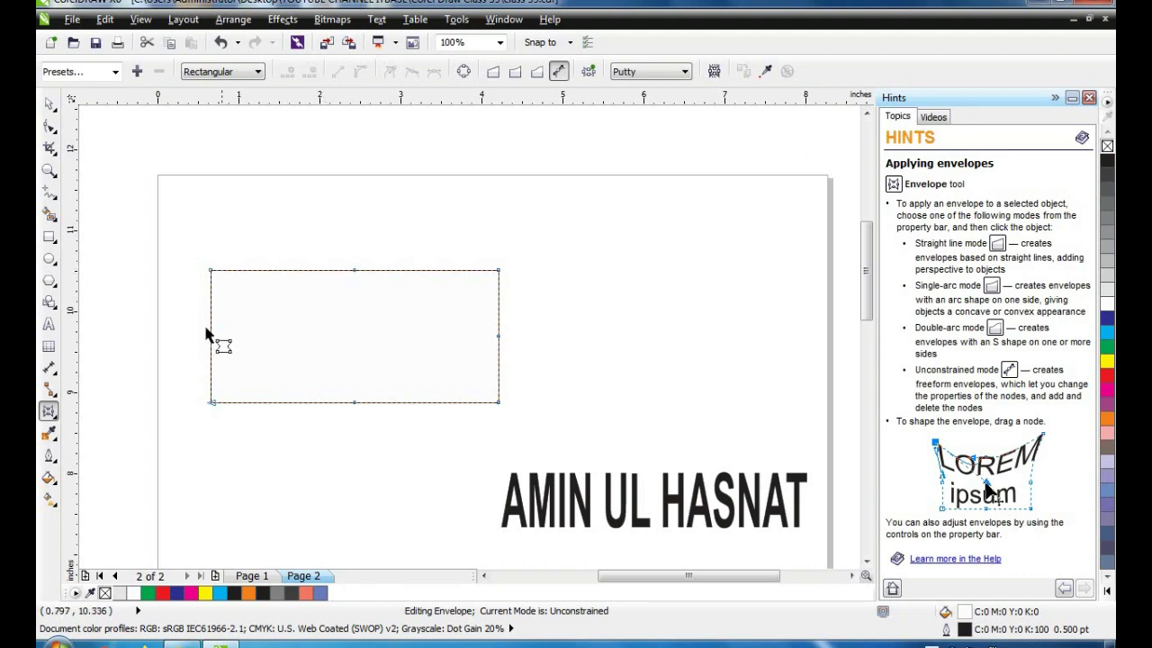
- Pull the rectangle's top envelope nodes into a hump, then undo back to straight edges
{"action": "left_click", "coordinate": [354, 270]}
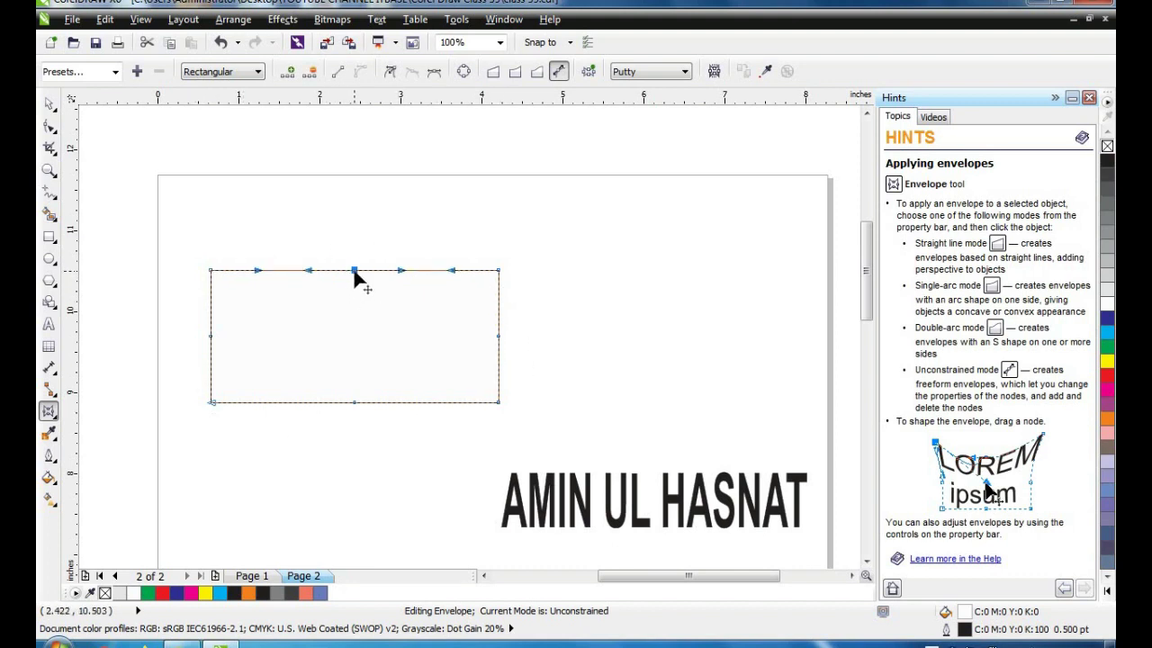
{"action": "left_click_drag", "start_coordinate": [354, 276], "coordinate": [355, 337]}
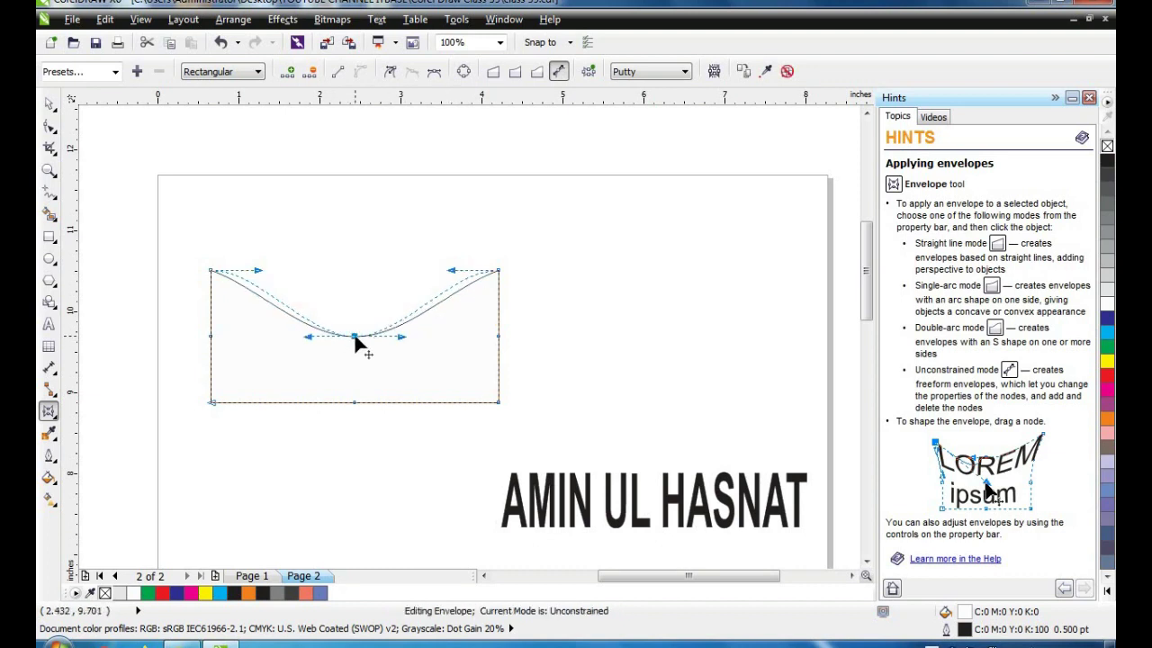
{"action": "left_click_drag", "start_coordinate": [359, 335], "coordinate": [359, 206]}
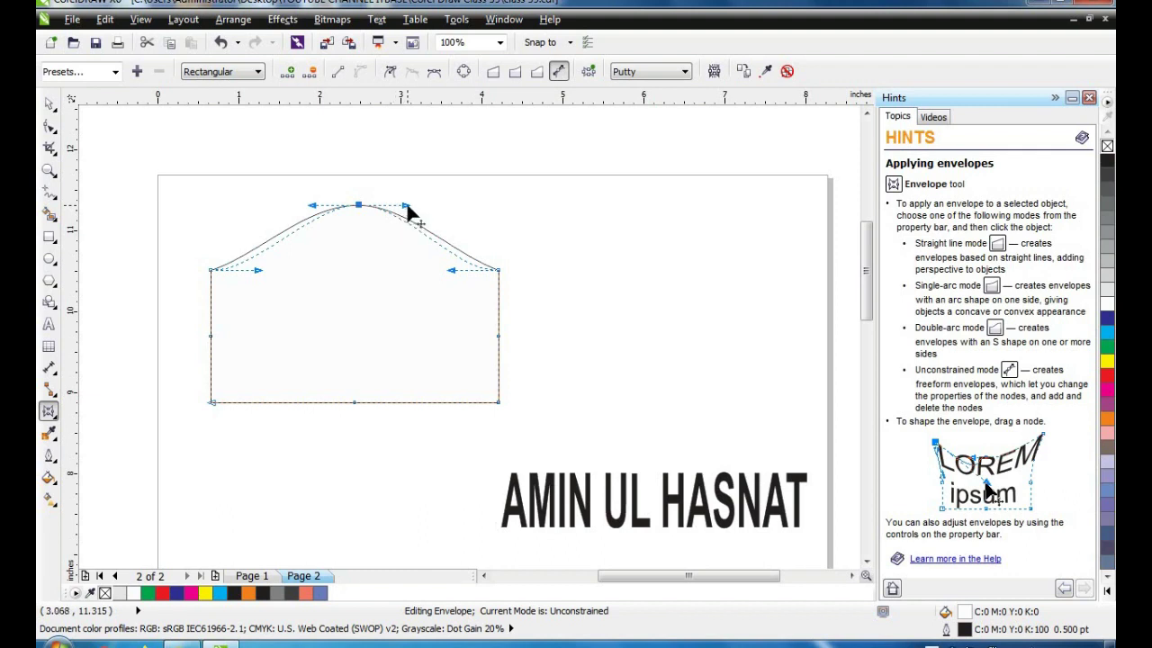
{"action": "left_click_drag", "start_coordinate": [407, 206], "coordinate": [410, 236]}
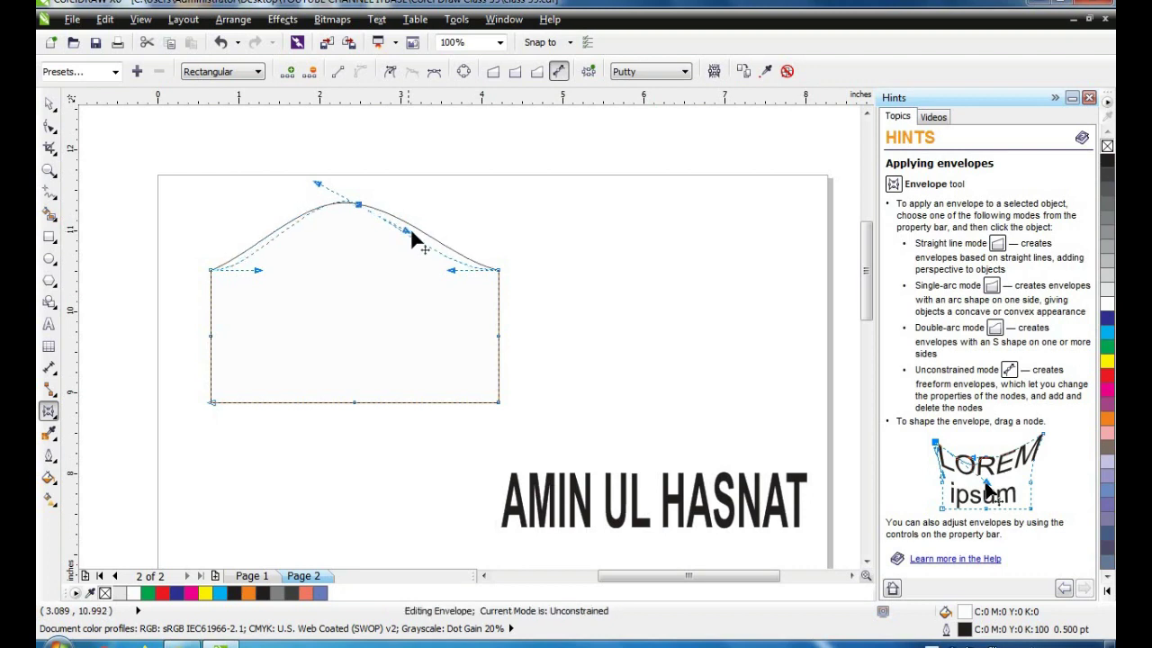
{"action": "left_click_drag", "start_coordinate": [317, 185], "coordinate": [322, 213]}
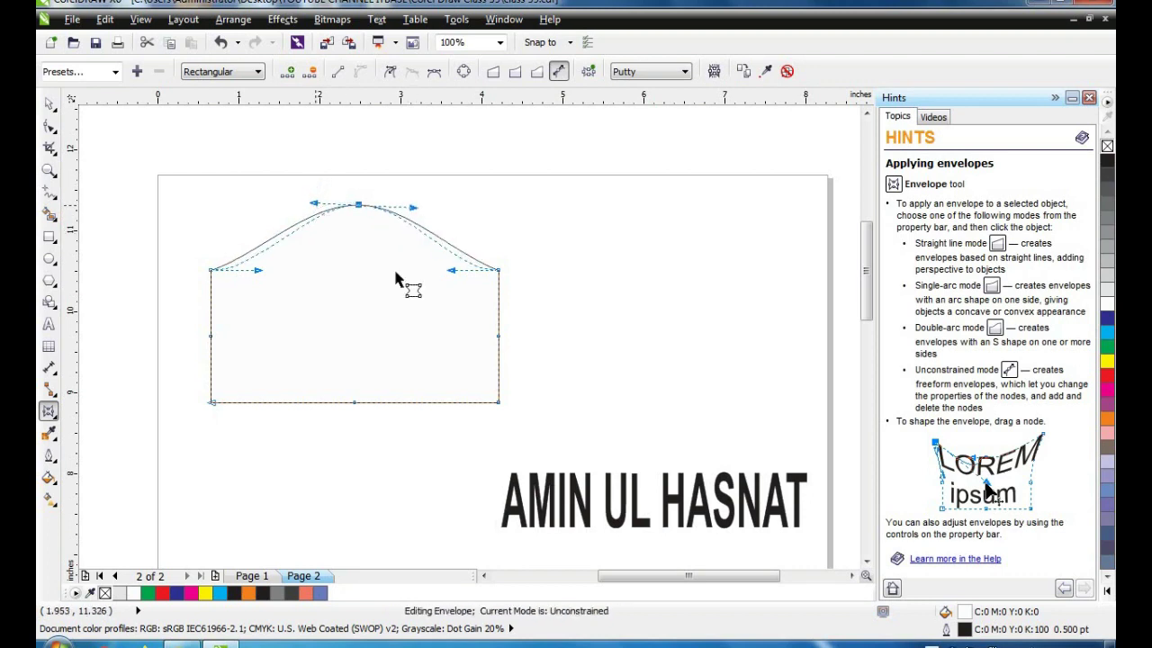
{"action": "left_click", "coordinate": [453, 273]}
{"action": "left_click_drag", "start_coordinate": [453, 277], "coordinate": [390, 263]}
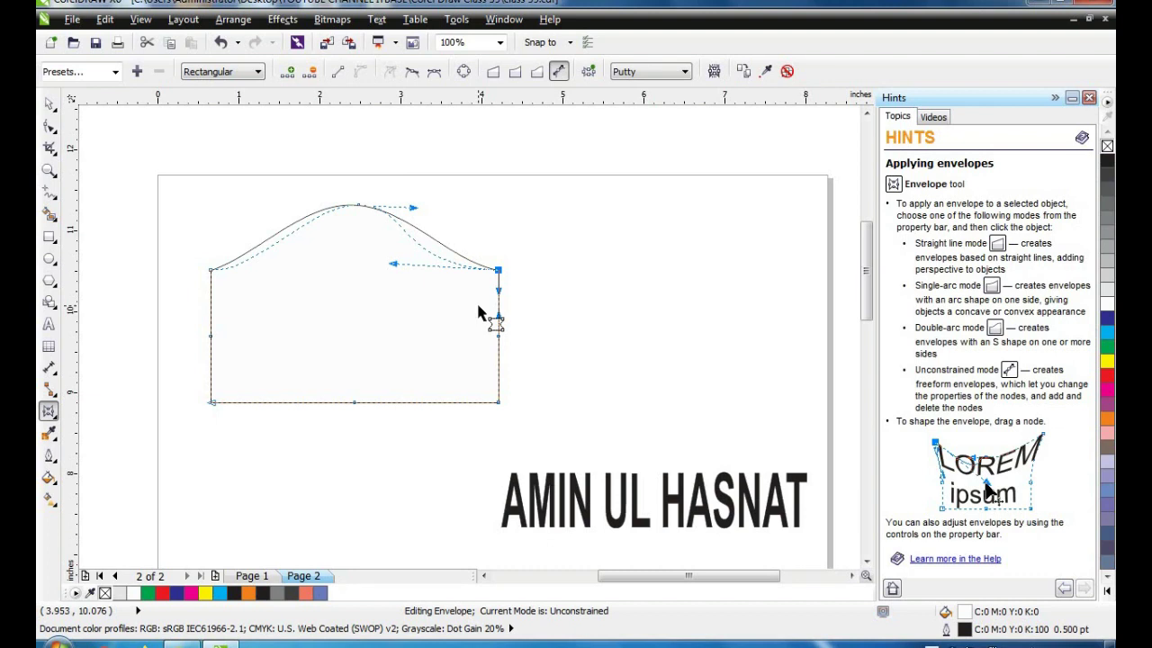
{"action": "key", "text": "ctrl+z"}
{"action": "key", "text": "ctrl+z"}
{"action": "key", "text": "ctrl+z"}
{"action": "key", "text": "ctrl+z"}
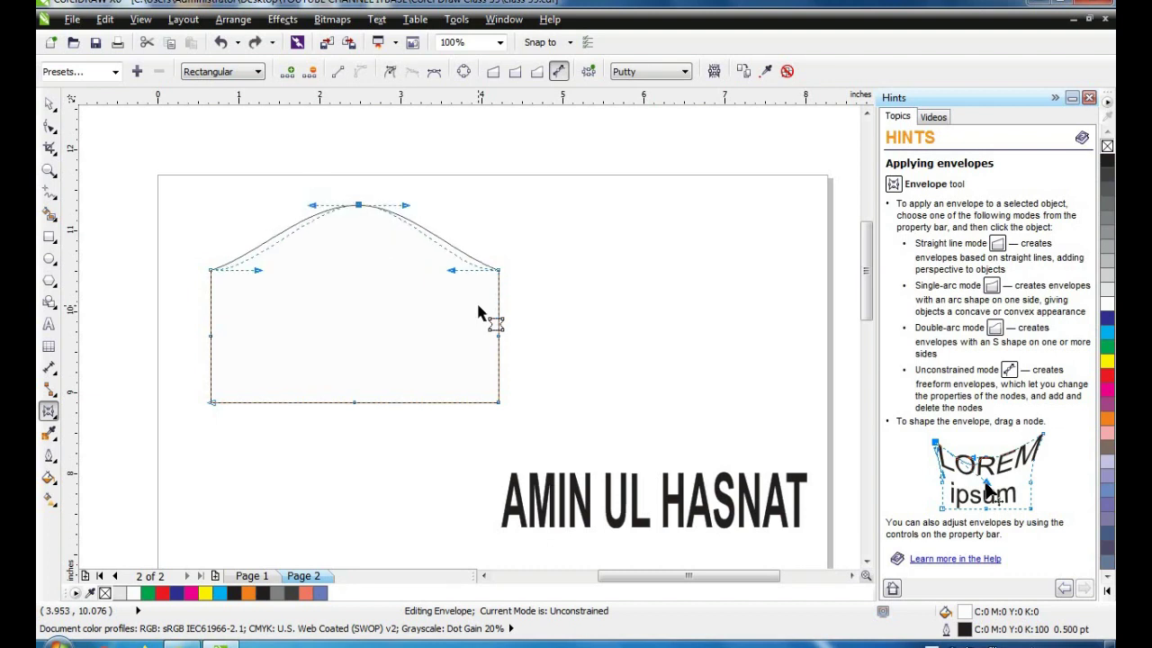
{"action": "key", "text": "ctrl+z"}
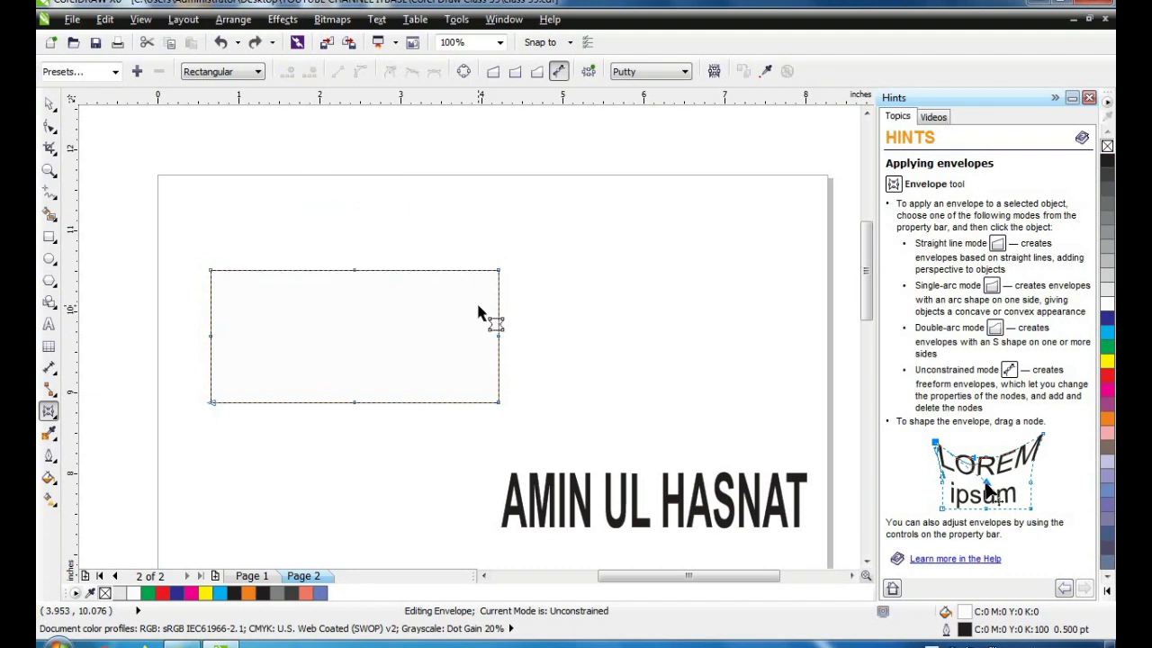
- Pull the text's top-middle envelope node up into a peak, undoing trial red and blue fills
{"action": "key", "text": "ctrl+z"}
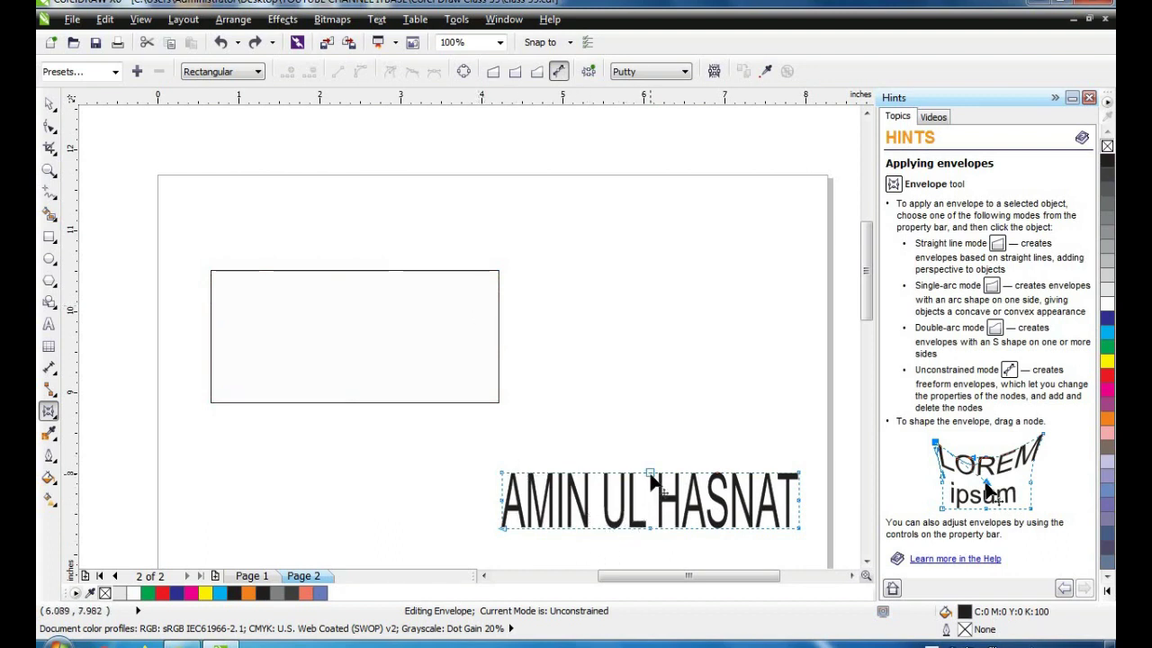
{"action": "left_click_drag", "start_coordinate": [650, 474], "coordinate": [645, 429]}
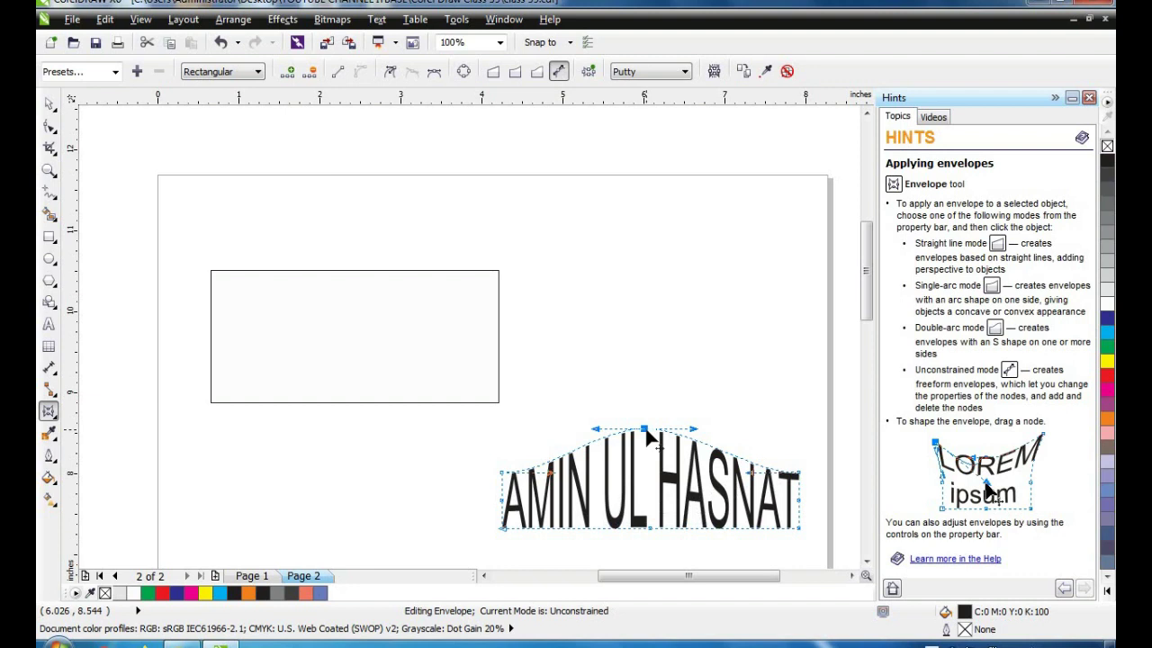
{"action": "left_click", "coordinate": [1107, 375]}
{"action": "left_click", "coordinate": [1107, 319]}
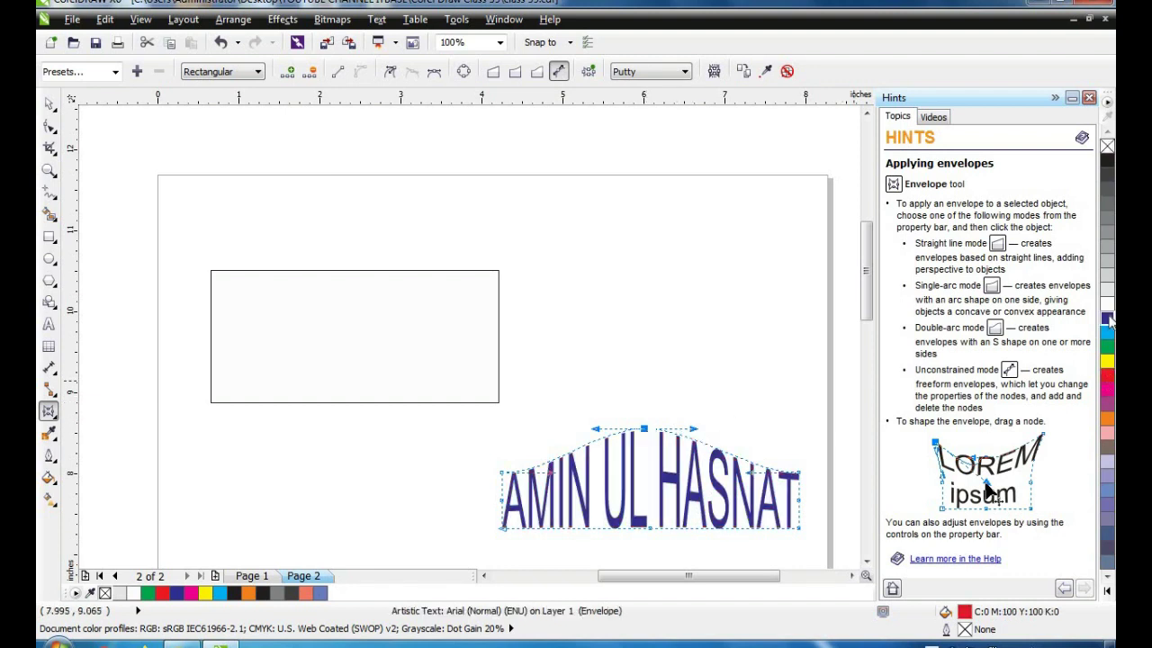
{"action": "left_click_drag", "start_coordinate": [644, 429], "coordinate": [710, 448]}
{"action": "left_click_drag", "start_coordinate": [750, 483], "coordinate": [748, 458]}
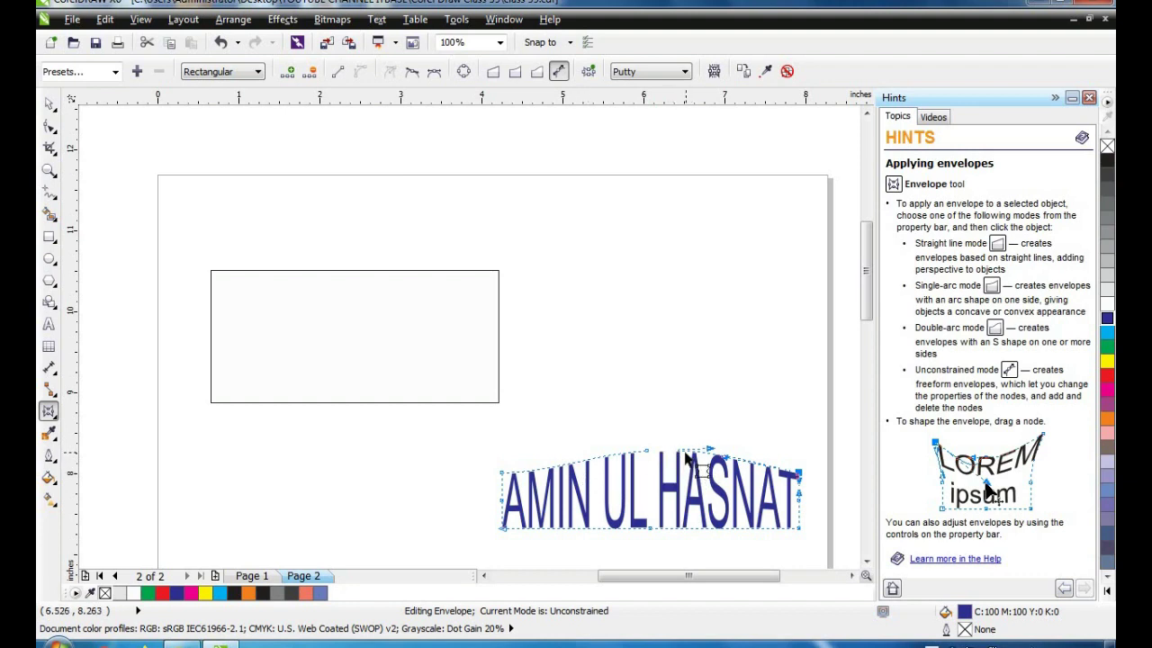
{"action": "key", "text": "ctrl+z"}
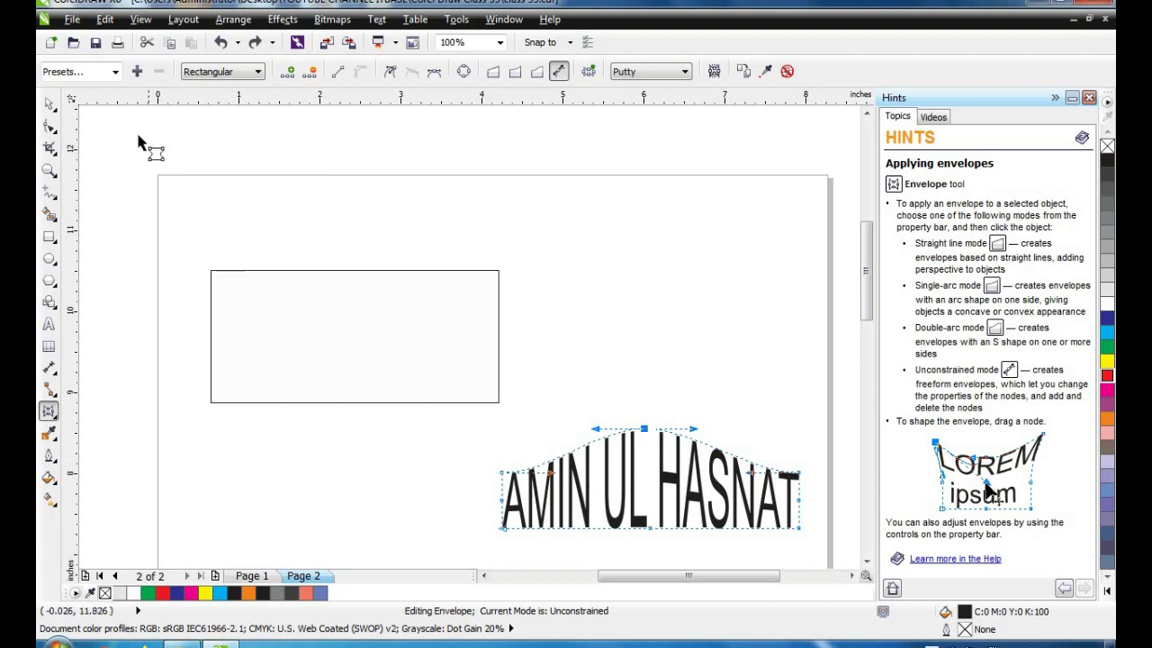
- Try the Circle, Push Down and Push Up envelope presets, then undo to a plain rectangle
{"action": "left_click", "coordinate": [115, 72]}
{"action": "left_click", "coordinate": [67, 100]}
{"action": "left_click", "coordinate": [115, 72]}
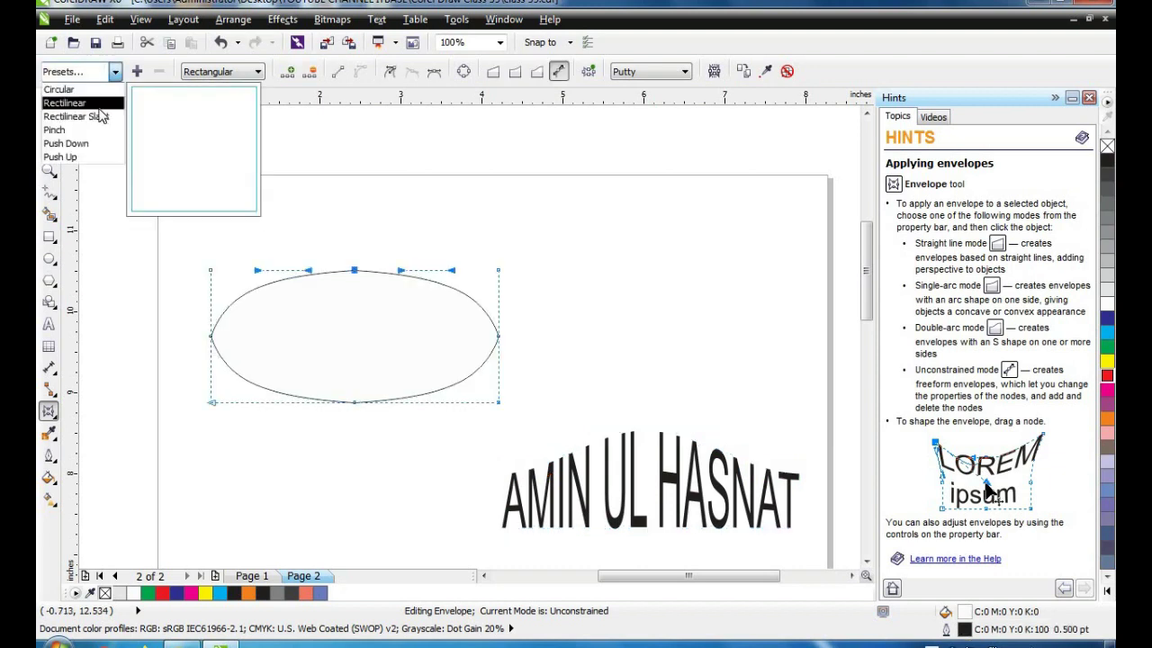
{"action": "left_click", "coordinate": [99, 118]}
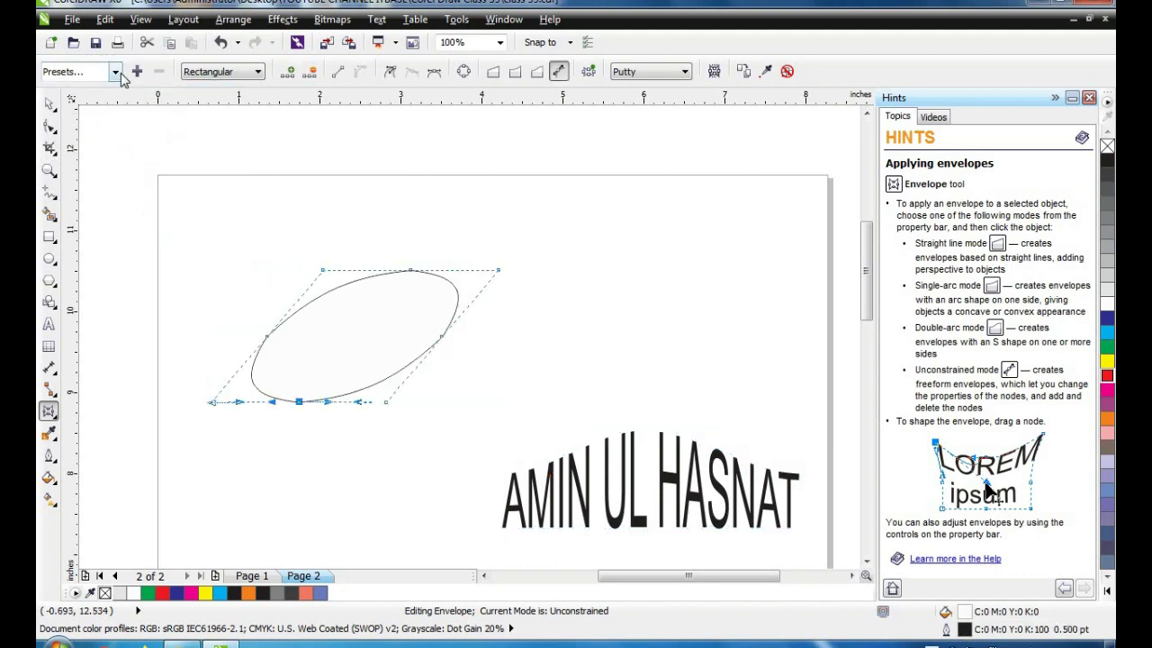
{"action": "left_click", "coordinate": [115, 72]}
{"action": "left_click", "coordinate": [99, 135]}
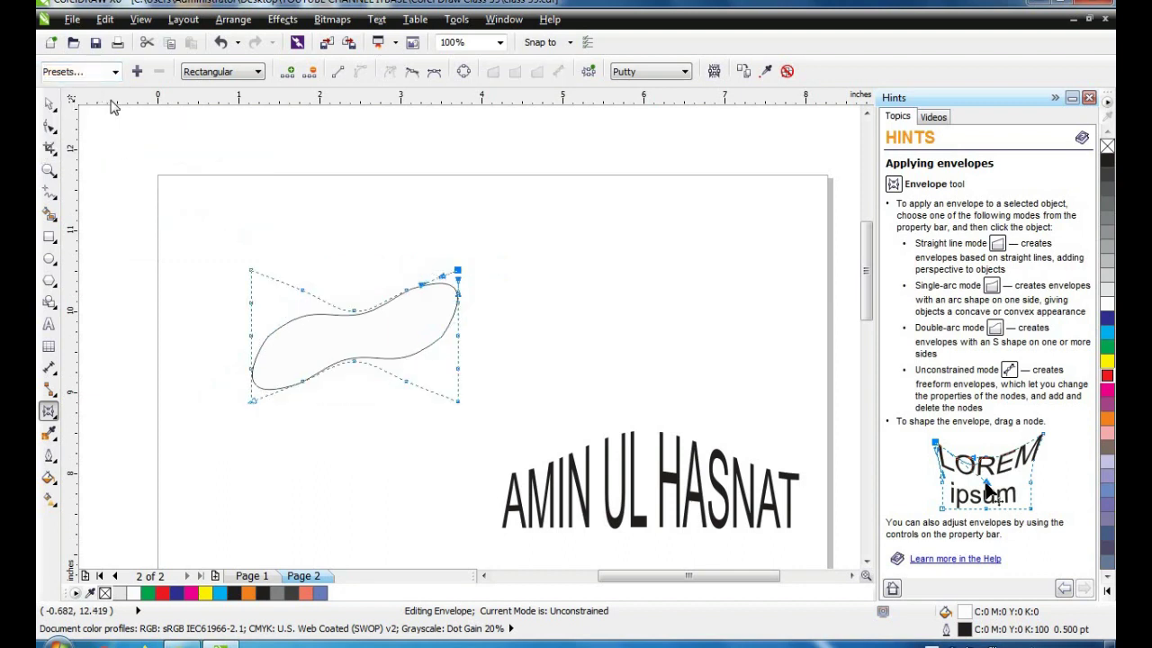
{"action": "left_click", "coordinate": [115, 72]}
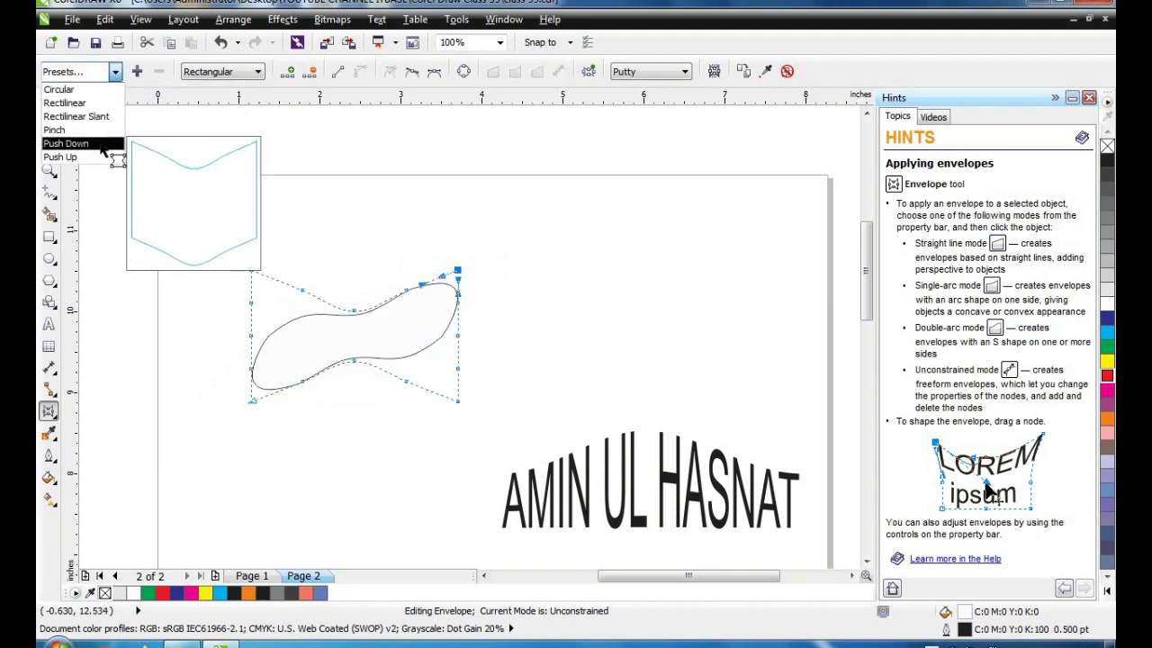
{"action": "left_click", "coordinate": [102, 146]}
{"action": "left_click", "coordinate": [115, 72]}
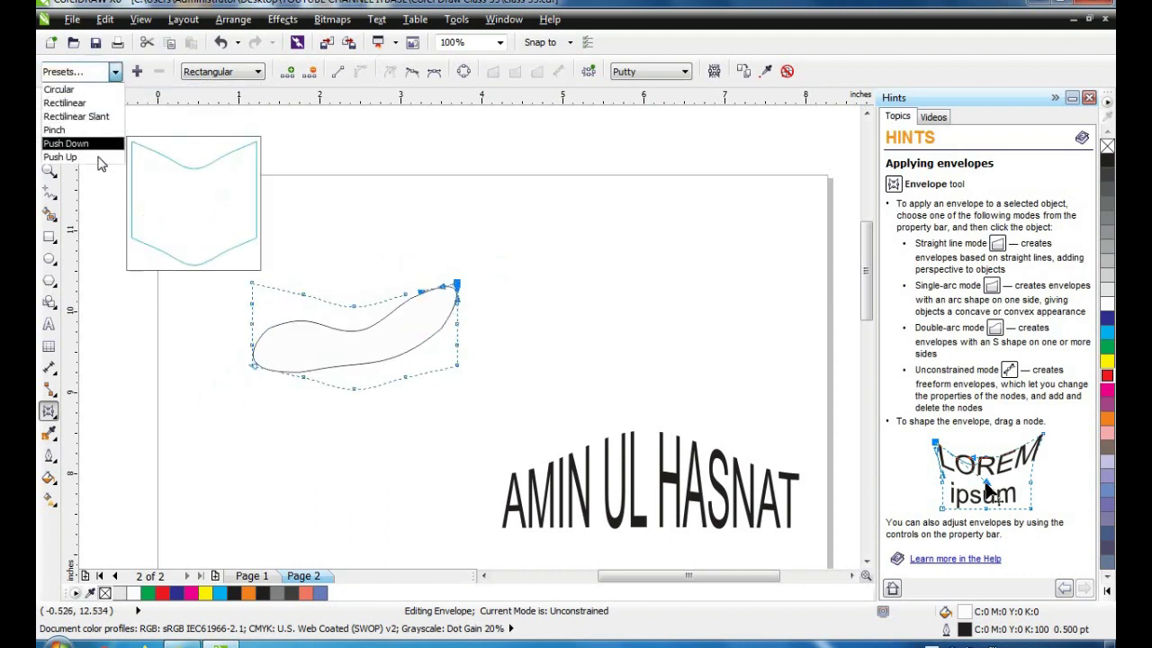
{"action": "left_click", "coordinate": [68, 156]}
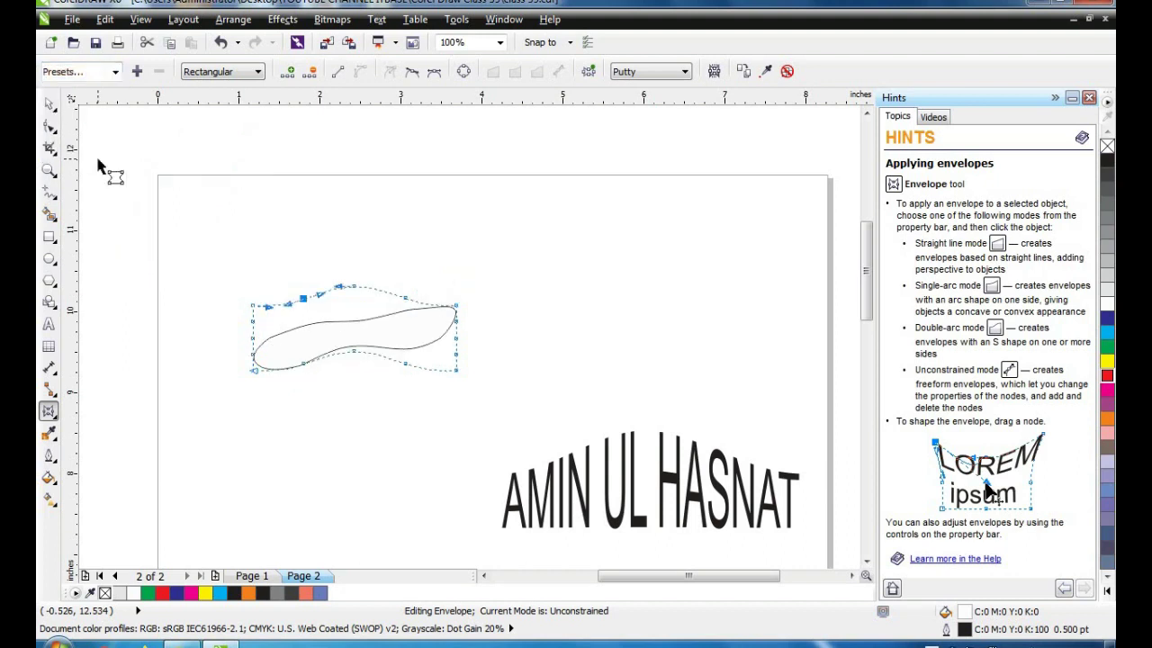
{"action": "key", "text": "ctrl+z"}
{"action": "key", "text": "ctrl+z"}
{"action": "key", "text": "ctrl+z"}
{"action": "key", "text": "ctrl+z"}
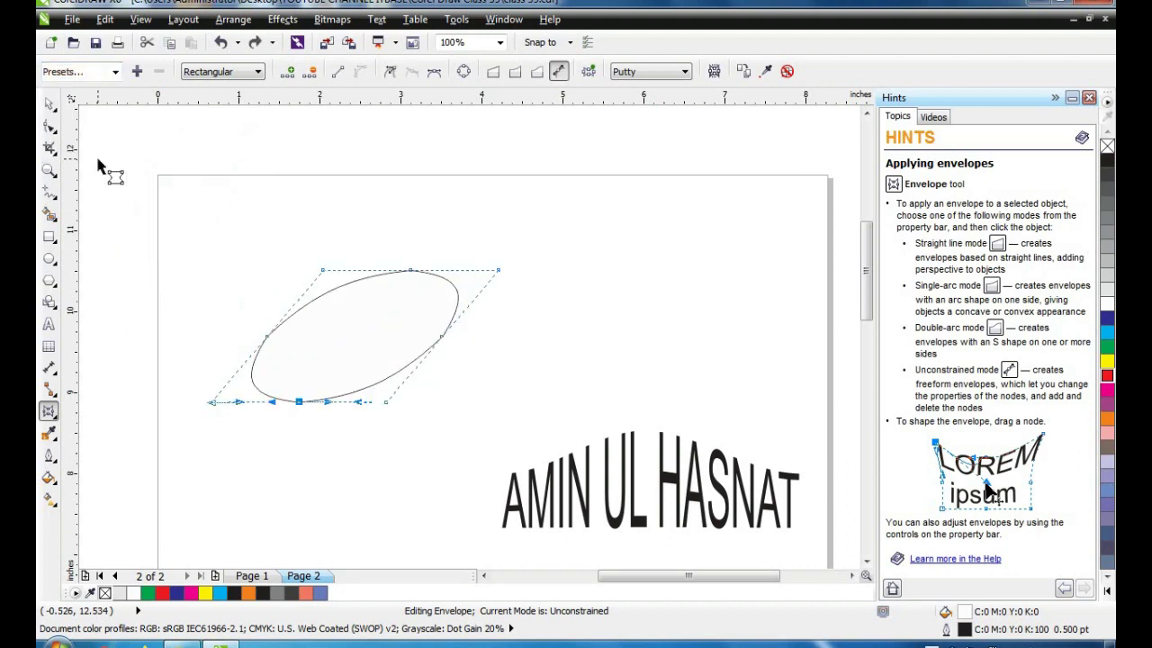
{"action": "key", "text": "ctrl+z"}
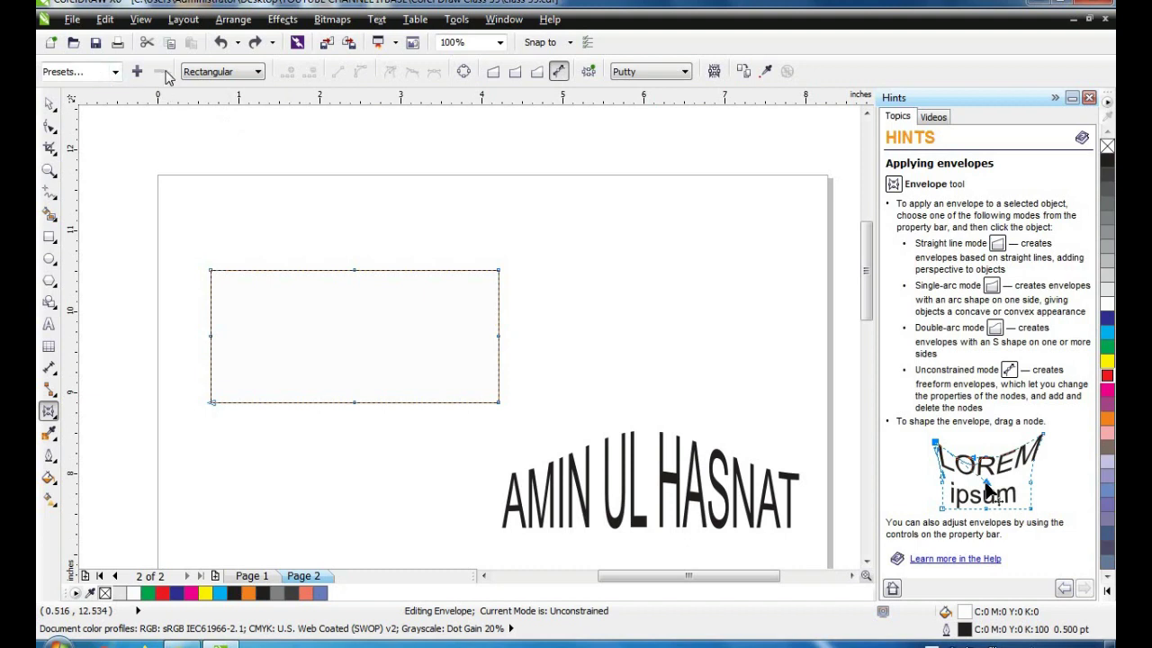
{"action": "left_click", "coordinate": [354, 270]}
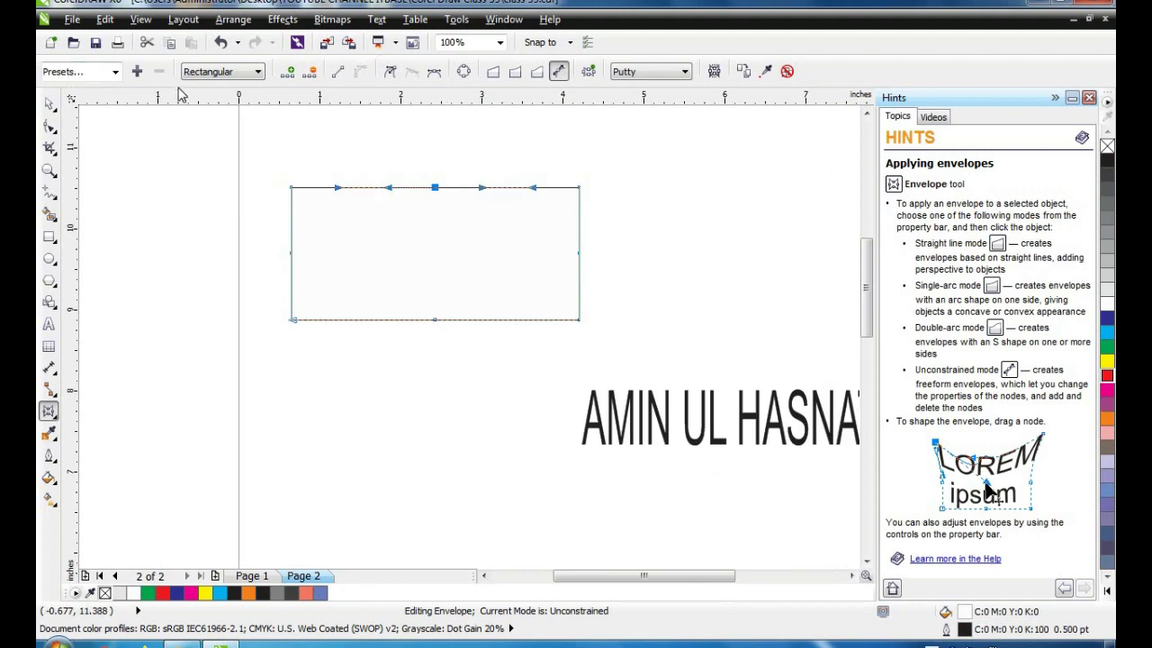
{"action": "left_click", "coordinate": [239, 80]}
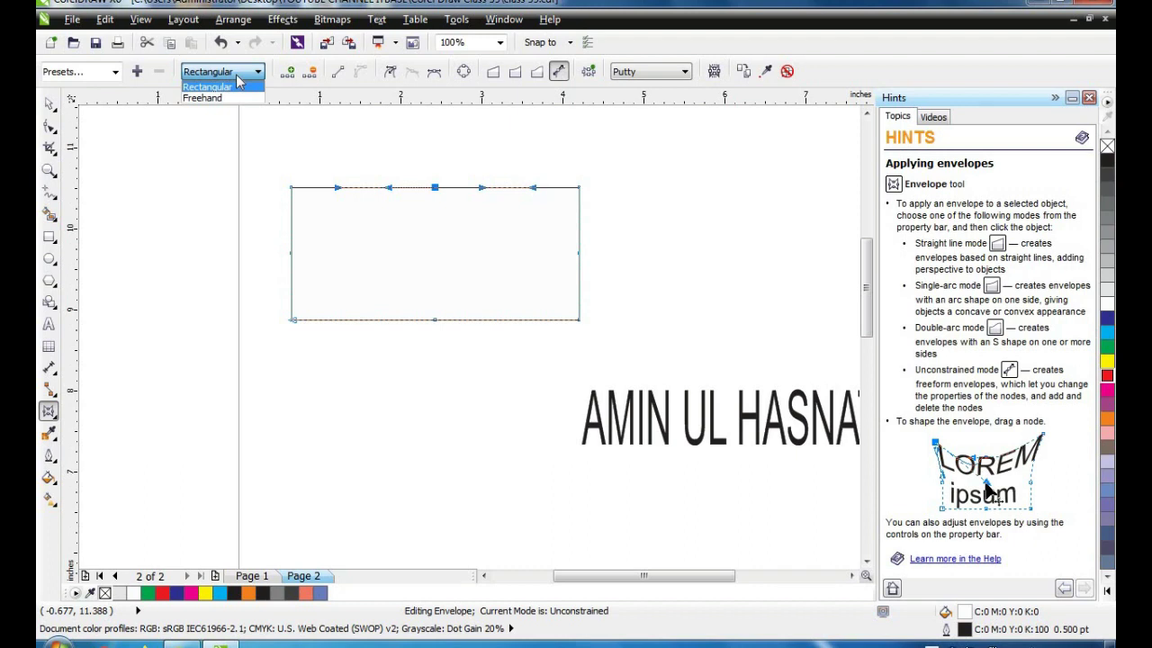
{"action": "left_click", "coordinate": [238, 78]}
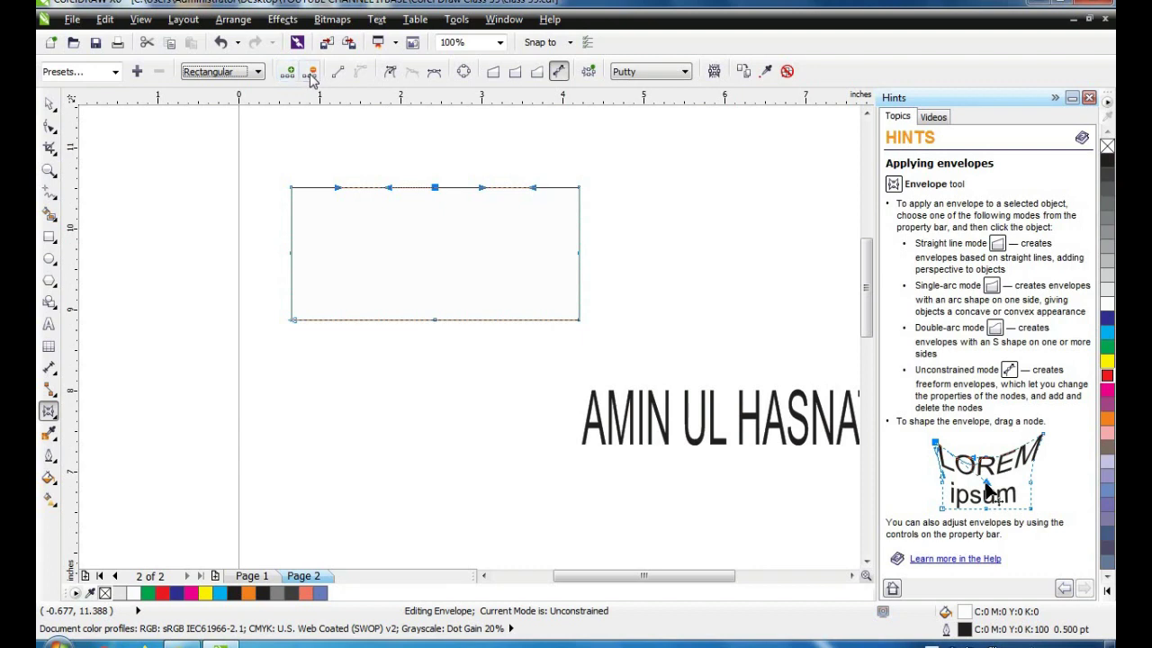
{"action": "left_click", "coordinate": [292, 225]}
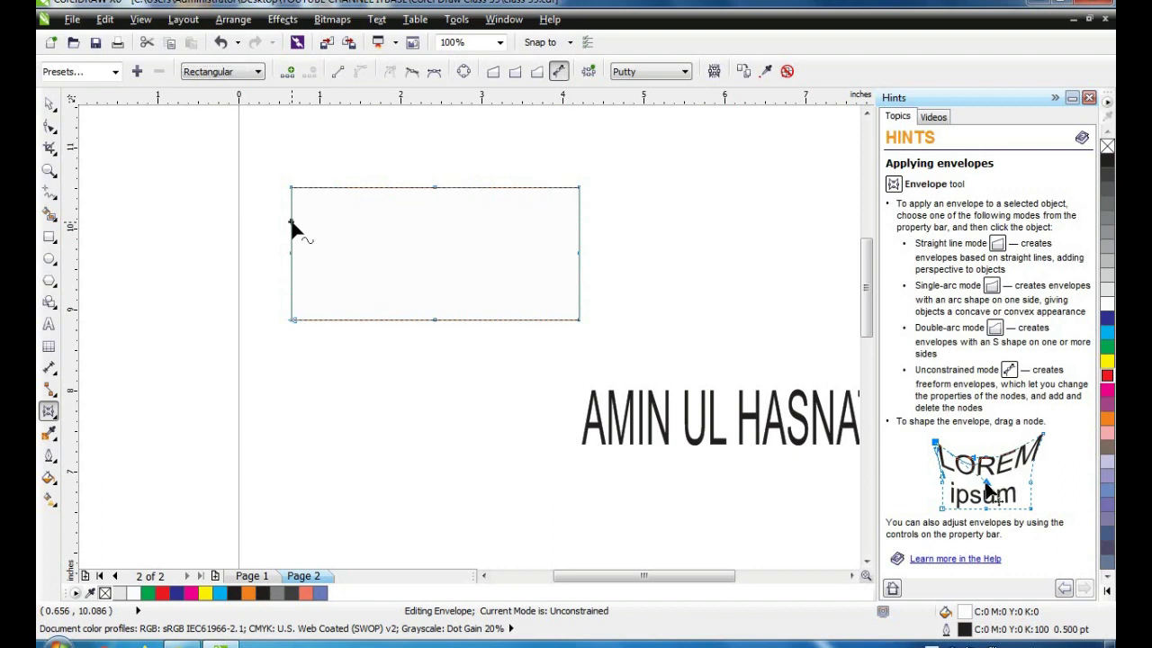
{"action": "left_click", "coordinate": [289, 74]}
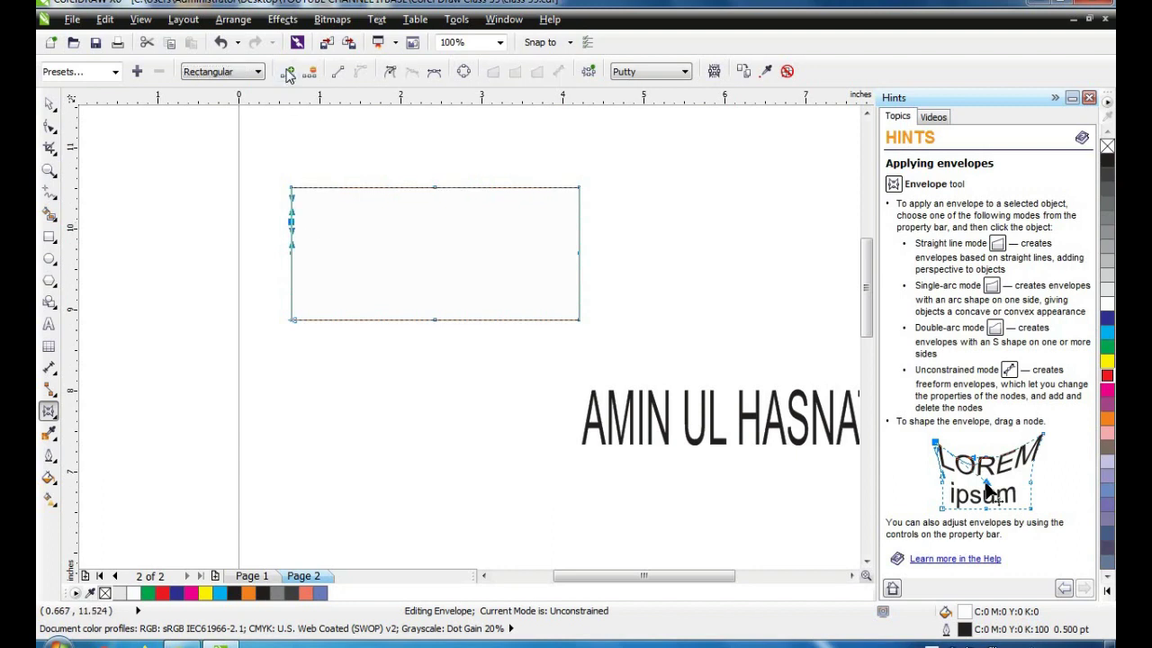
{"action": "left_click_drag", "start_coordinate": [290, 223], "coordinate": [324, 193]}
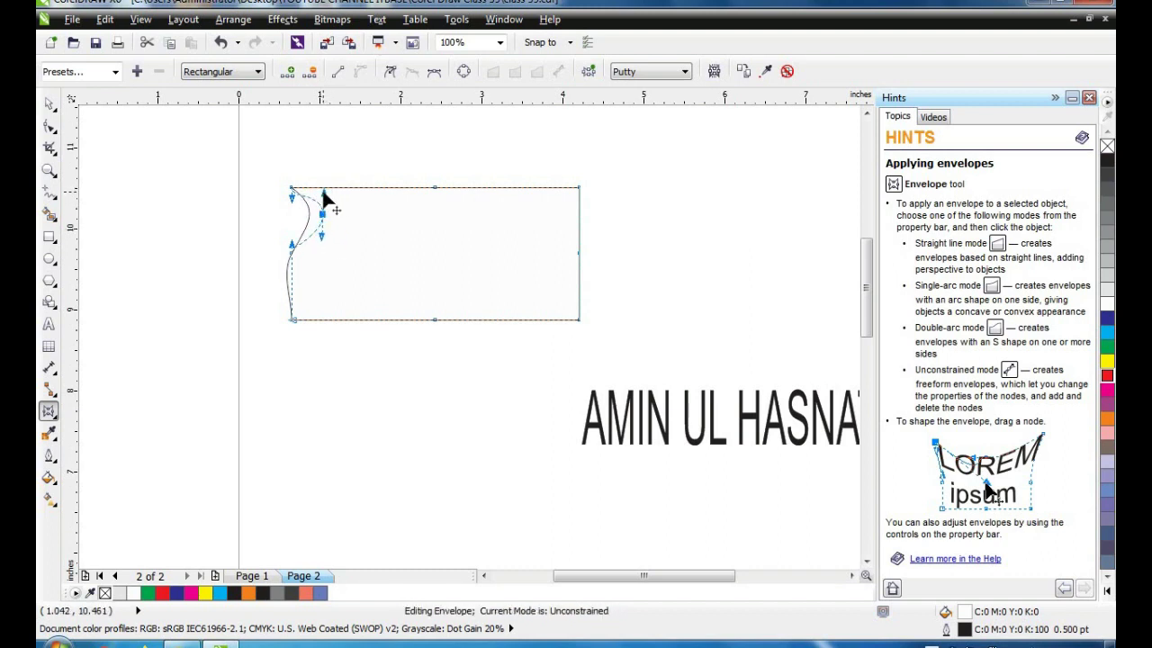
{"action": "left_click", "coordinate": [311, 72]}
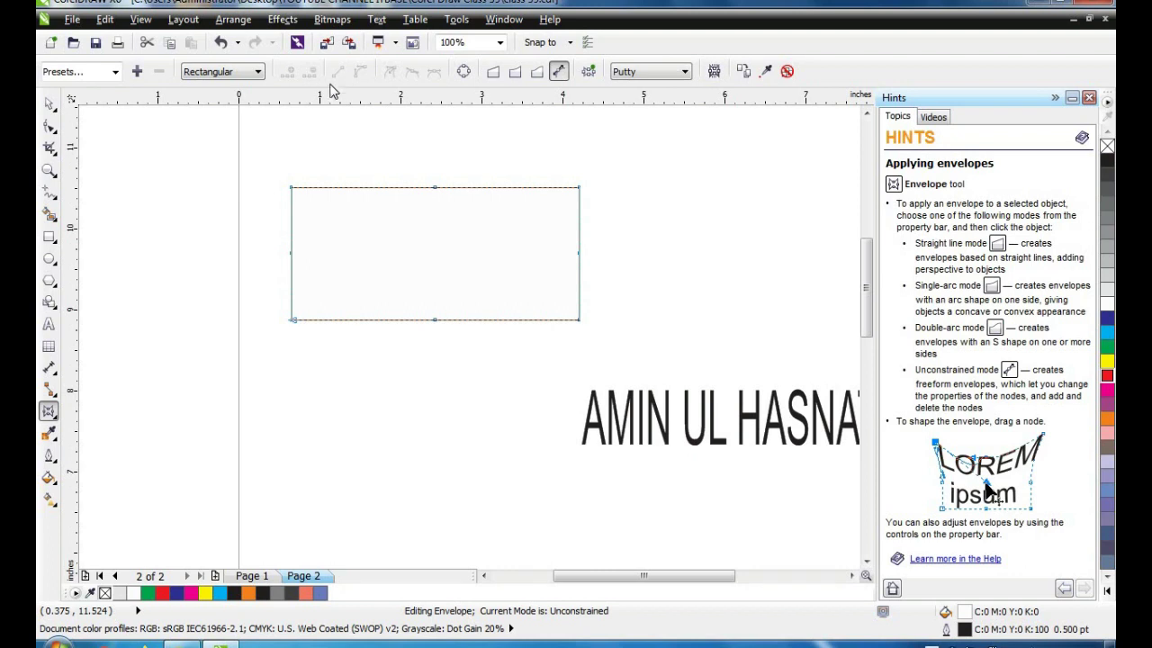
- Move the AMIN UL HASNAT text left and down below the rectangle
{"action": "left_click", "coordinate": [49, 104]}
{"action": "left_click", "coordinate": [711, 418]}
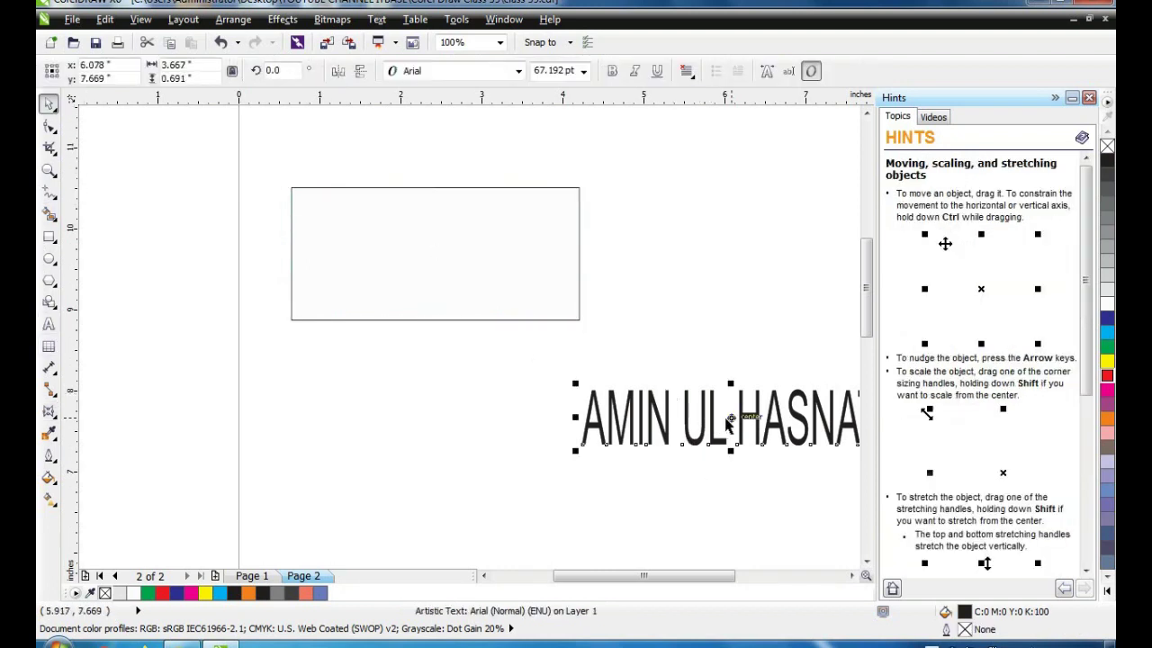
{"action": "left_click_drag", "start_coordinate": [729, 417], "coordinate": [518, 447]}
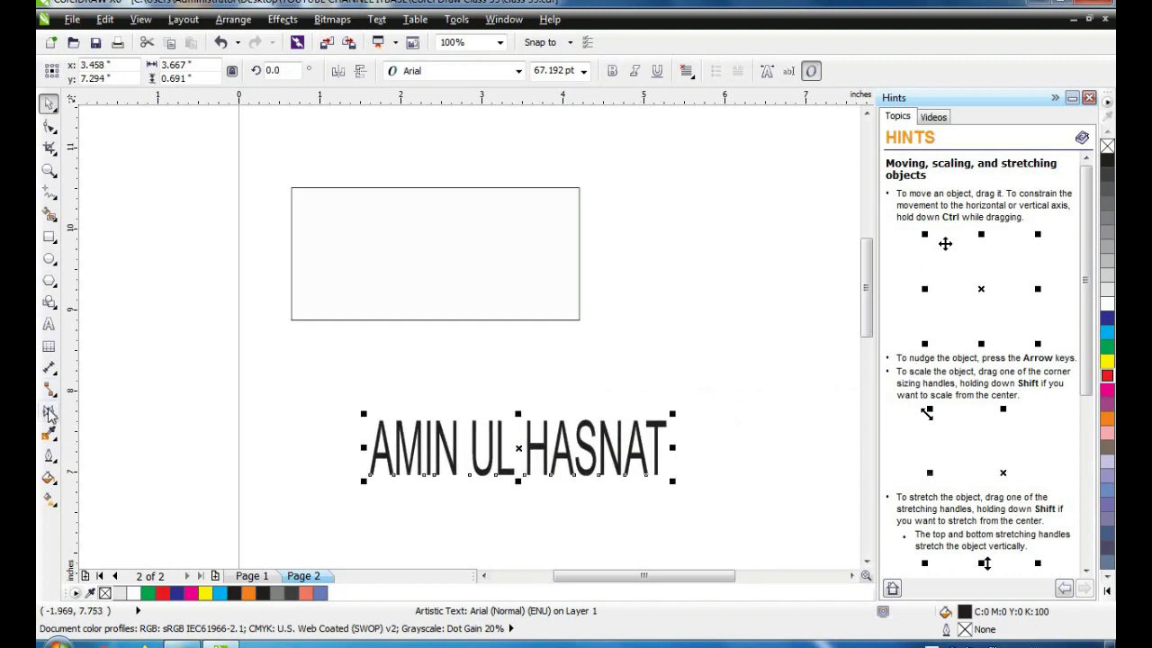
- Straighten the text's top envelope segment and raise its top-centre node into a peak
{"action": "left_click", "coordinate": [49, 411]}
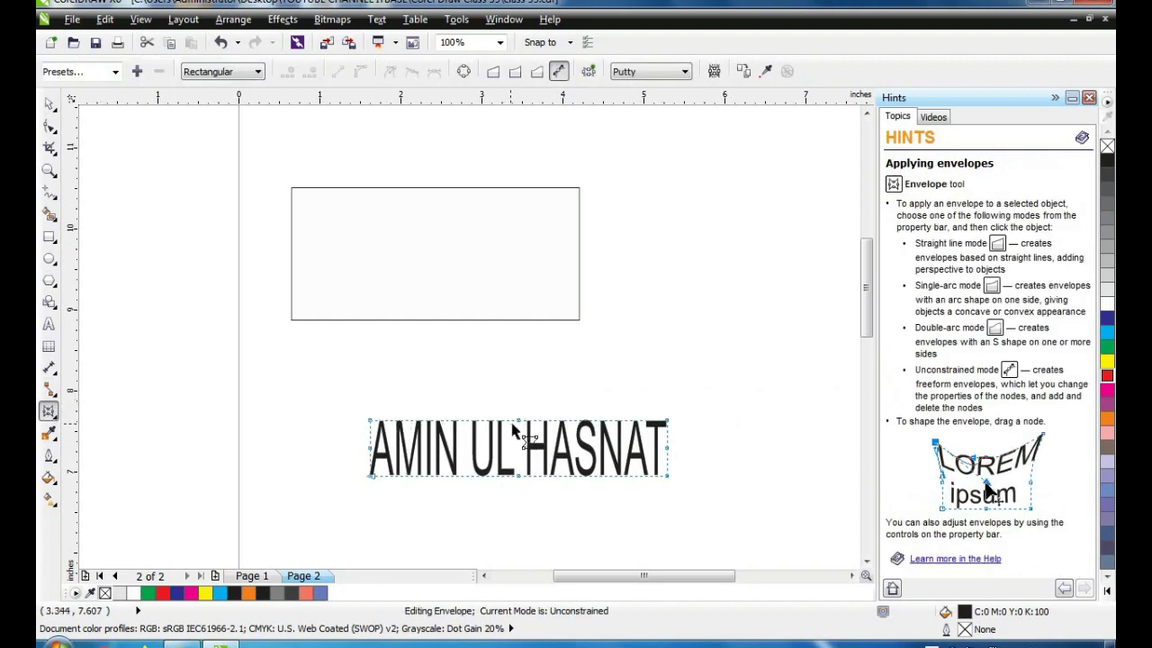
{"action": "left_click_drag", "start_coordinate": [520, 423], "coordinate": [523, 441]}
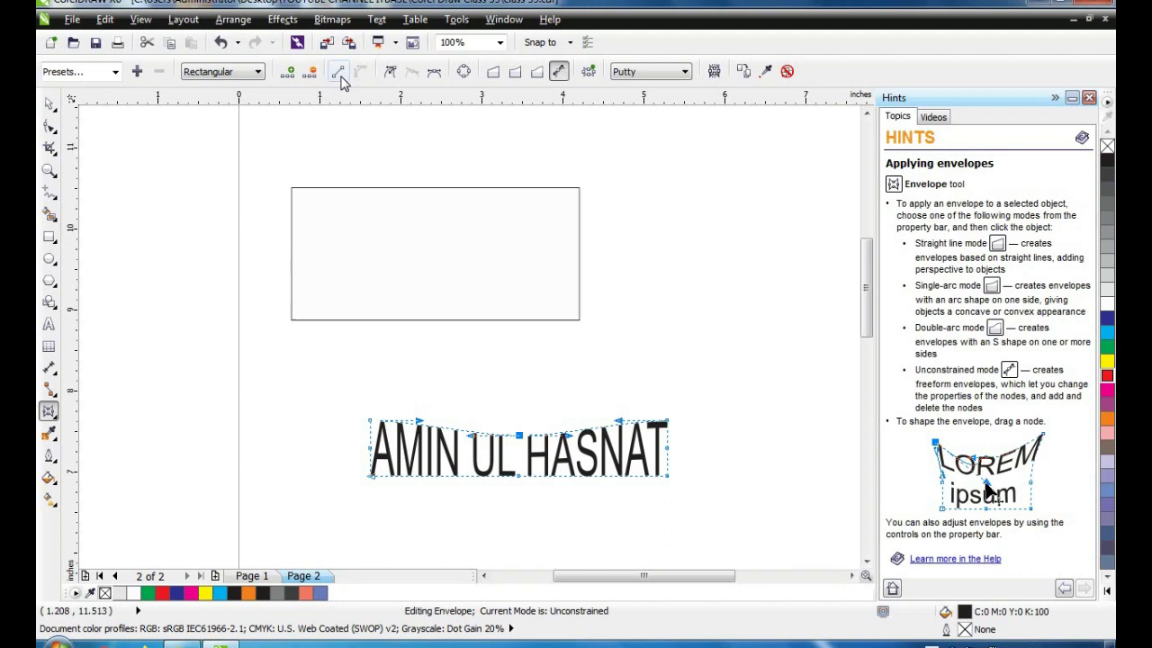
{"action": "left_click", "coordinate": [339, 77]}
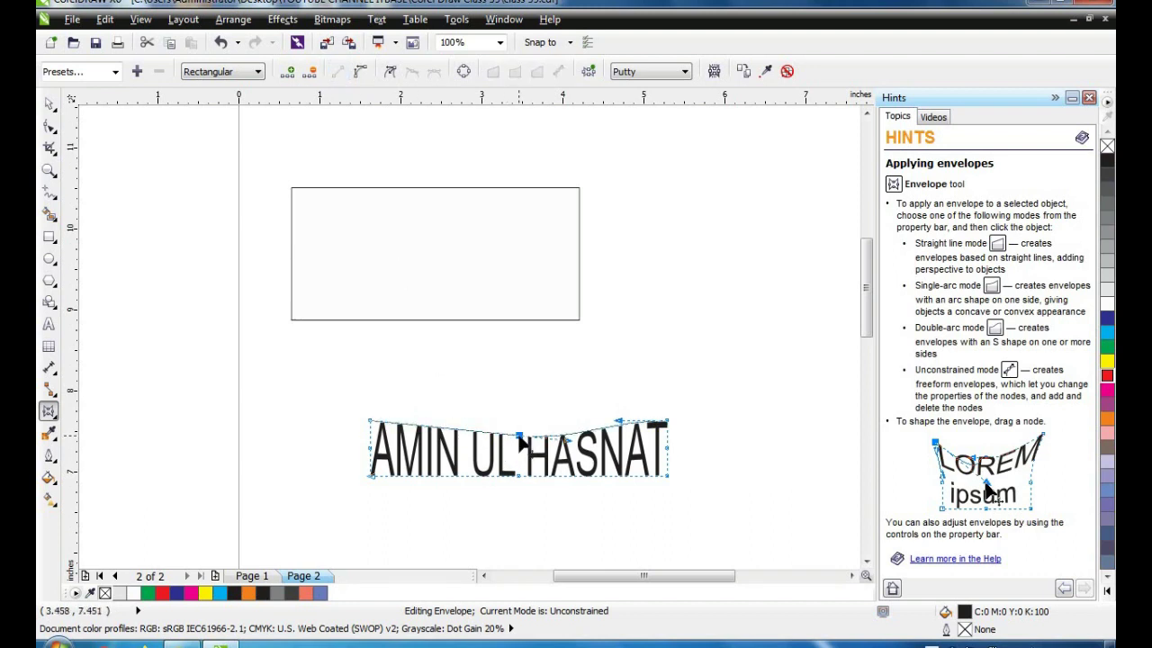
{"action": "left_click_drag", "start_coordinate": [520, 441], "coordinate": [556, 369]}
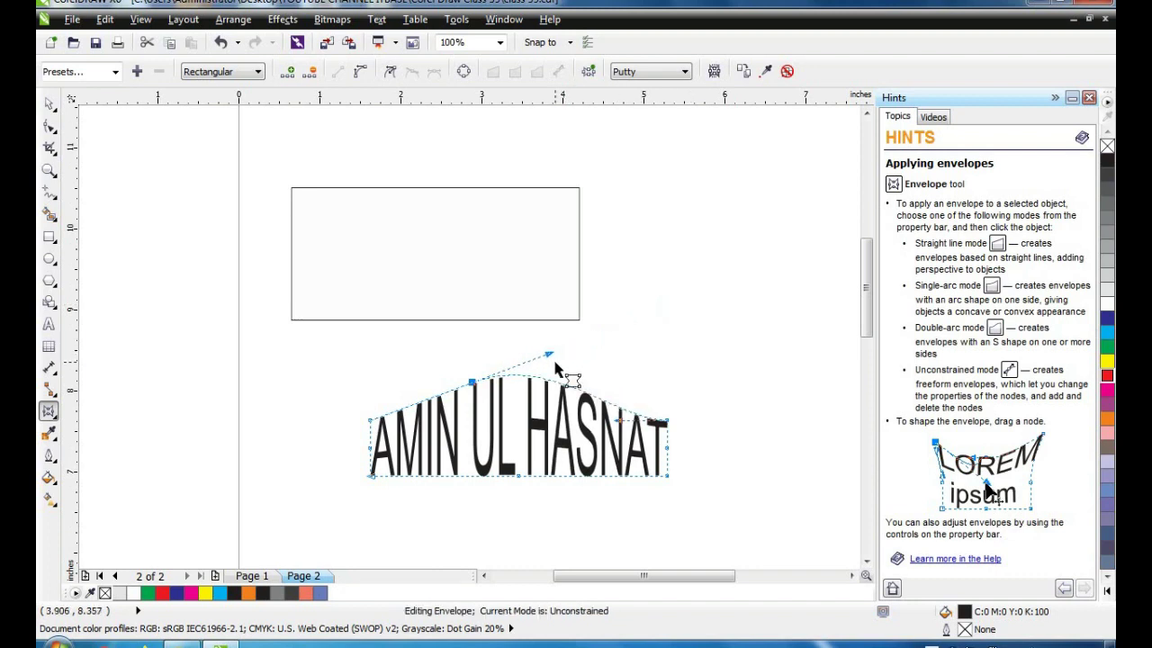
- Convert the top envelope segment back to a curve and flatten the arch with node drags
{"action": "left_click", "coordinate": [356, 77]}
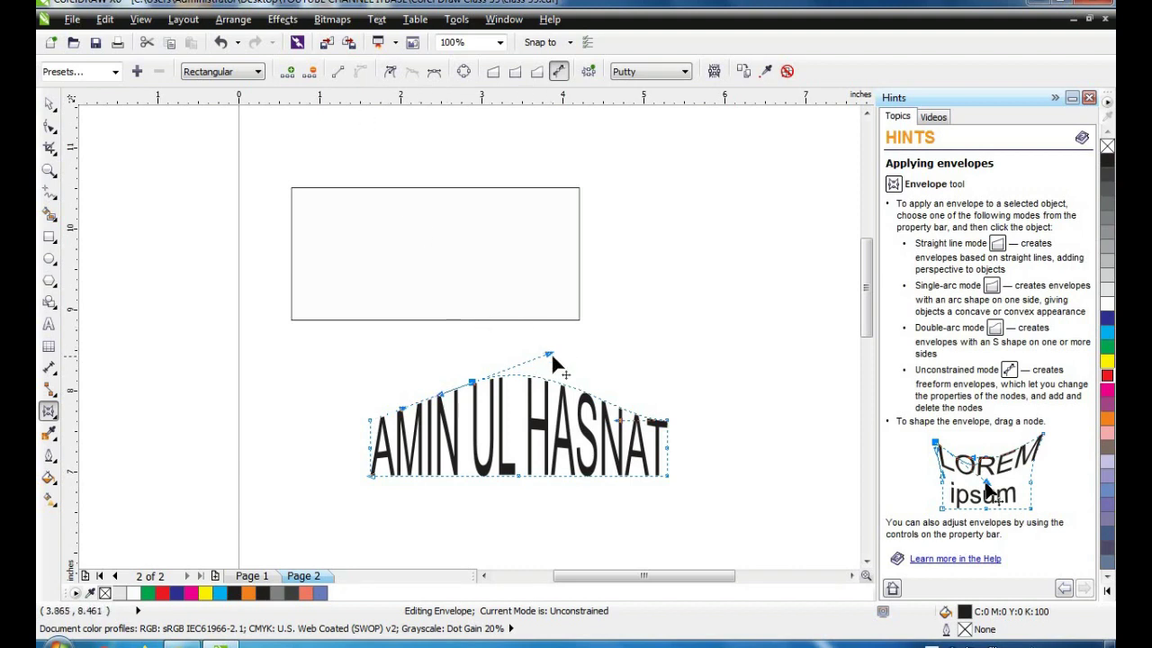
{"action": "left_click_drag", "start_coordinate": [551, 354], "coordinate": [575, 364]}
{"action": "mouse_move", "coordinate": [472, 383]}
{"action": "left_mouse_down"}
{"action": "mouse_move", "coordinate": [478, 410]}
{"action": "mouse_move", "coordinate": [474, 384]}
{"action": "left_mouse_up"}
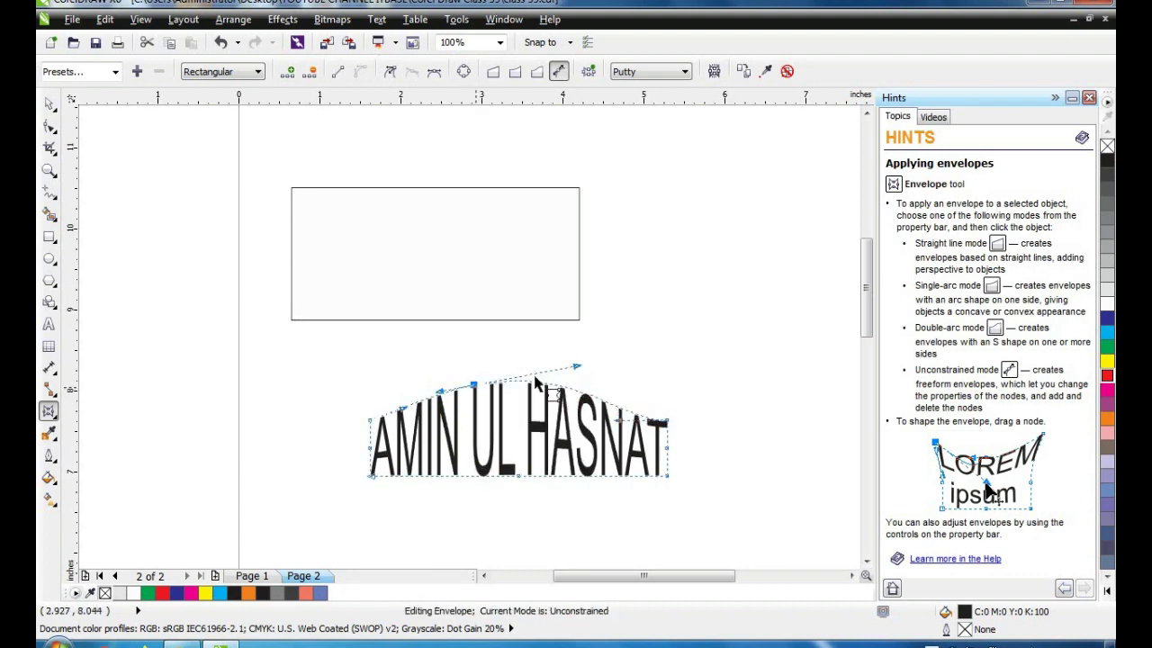
{"action": "left_click_drag", "start_coordinate": [576, 371], "coordinate": [536, 378]}
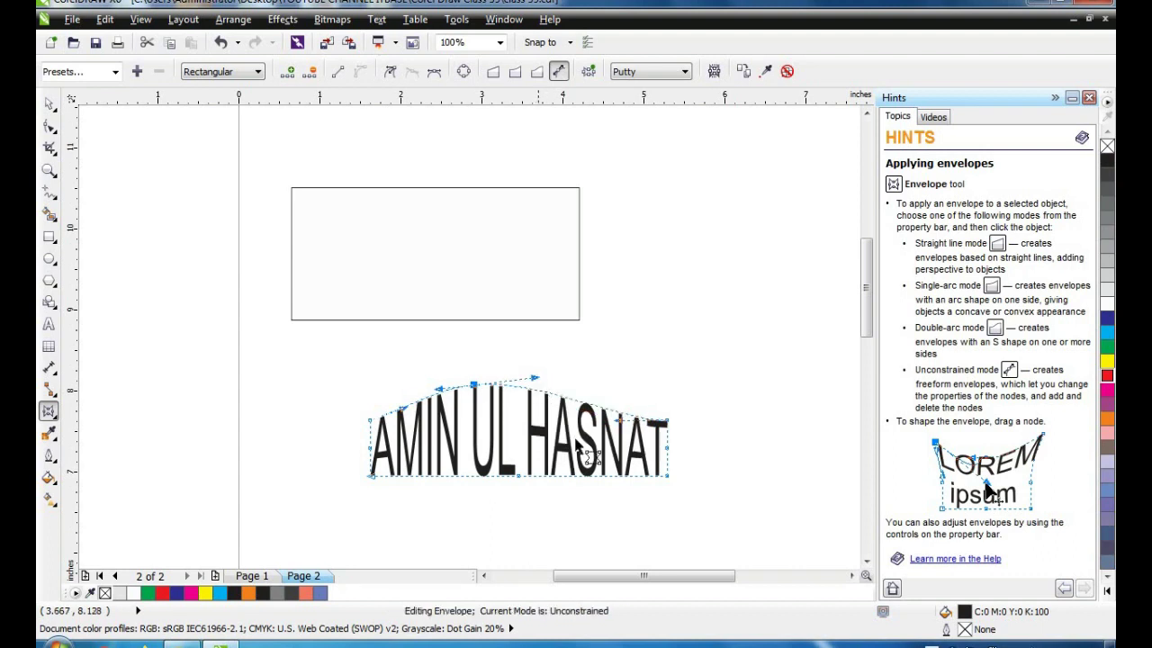
{"action": "left_click", "coordinate": [391, 74]}
{"action": "mouse_move", "coordinate": [475, 388]}
{"action": "left_mouse_down"}
{"action": "mouse_move", "coordinate": [499, 347]}
{"action": "mouse_move", "coordinate": [525, 339]}
{"action": "mouse_move", "coordinate": [474, 313]}
{"action": "mouse_move", "coordinate": [384, 321]}
{"action": "mouse_move", "coordinate": [567, 311]}
{"action": "mouse_move", "coordinate": [580, 327]}
{"action": "mouse_move", "coordinate": [526, 348]}
{"action": "mouse_move", "coordinate": [519, 381]}
{"action": "mouse_move", "coordinate": [419, 352]}
{"action": "mouse_move", "coordinate": [454, 322]}
{"action": "mouse_move", "coordinate": [436, 325]}
{"action": "mouse_move", "coordinate": [460, 282]}
{"action": "mouse_move", "coordinate": [433, 283]}
{"action": "mouse_move", "coordinate": [472, 295]}
{"action": "mouse_move", "coordinate": [509, 369]}
{"action": "mouse_move", "coordinate": [455, 329]}
{"action": "mouse_move", "coordinate": [504, 382]}
{"action": "mouse_move", "coordinate": [469, 395]}
{"action": "mouse_move", "coordinate": [504, 369]}
{"action": "mouse_move", "coordinate": [440, 328]}
{"action": "mouse_move", "coordinate": [490, 391]}
{"action": "left_mouse_up"}
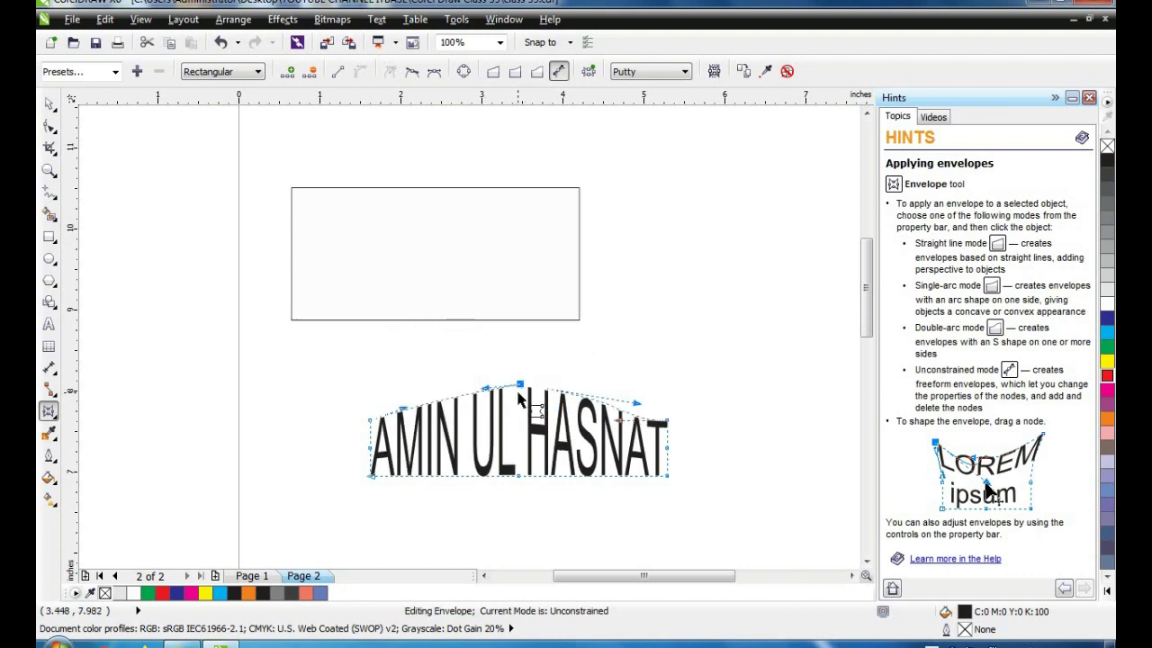
- Raise the top node into a high arch, smooth it, then lower it to a gentle curve
{"action": "left_click_drag", "start_coordinate": [524, 393], "coordinate": [445, 320]}
{"action": "left_click_drag", "start_coordinate": [644, 341], "coordinate": [592, 328]}
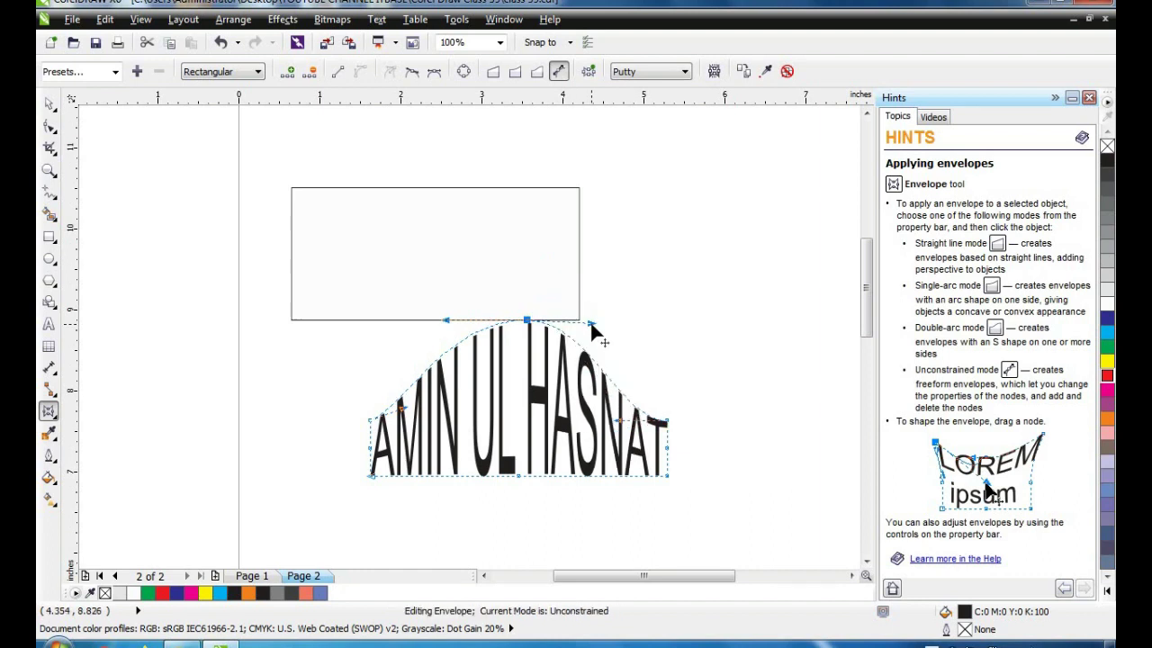
{"action": "left_click", "coordinate": [412, 72]}
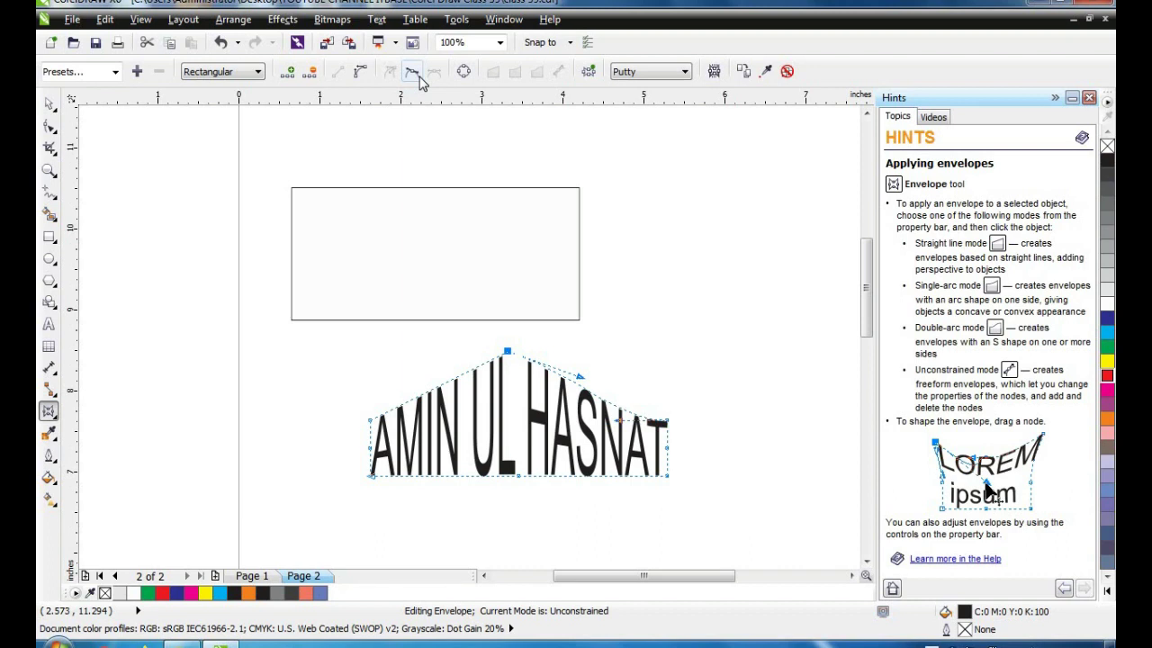
{"action": "left_click", "coordinate": [412, 72]}
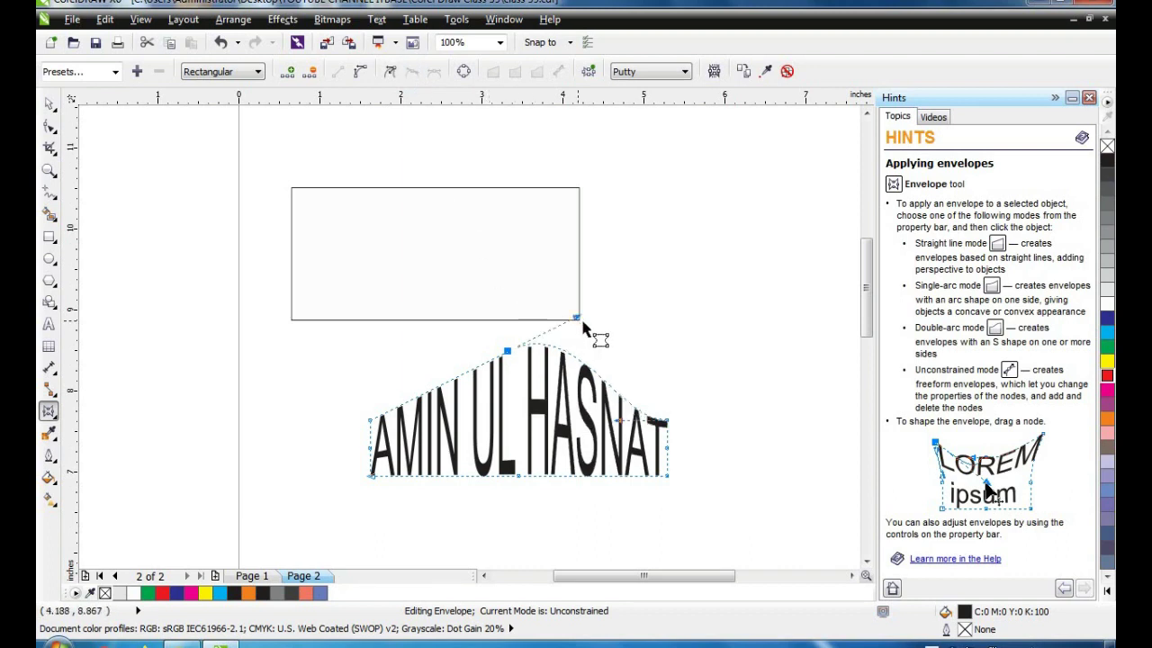
{"action": "left_click_drag", "start_coordinate": [580, 320], "coordinate": [592, 349]}
{"action": "left_click_drag", "start_coordinate": [506, 351], "coordinate": [488, 400]}
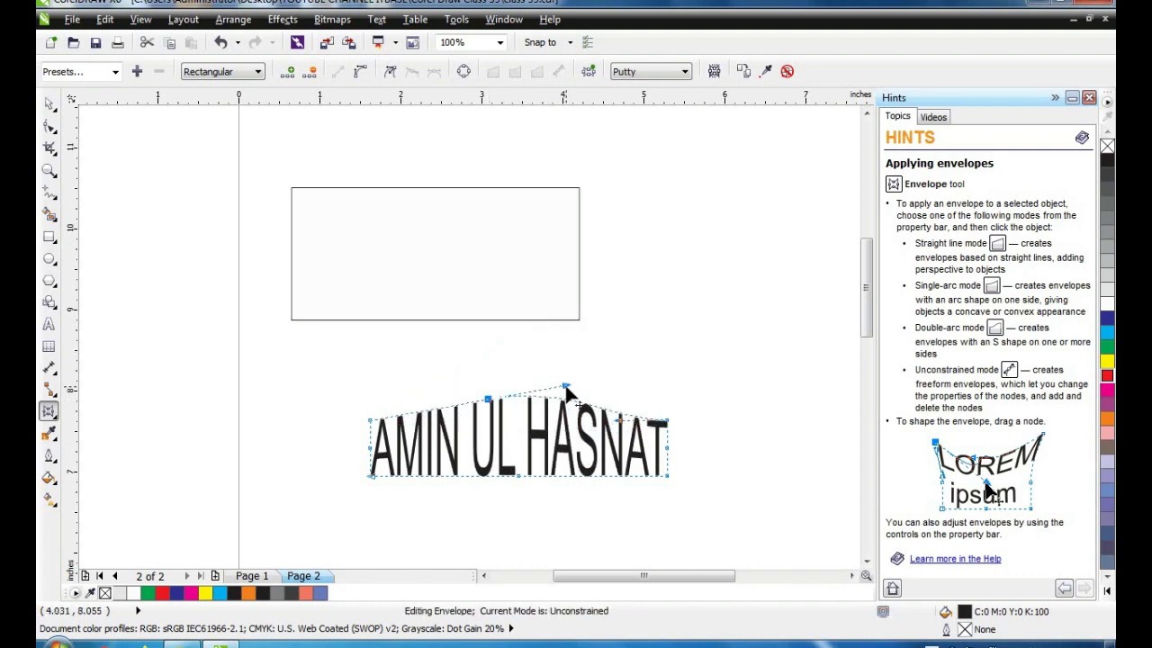
{"action": "mouse_move", "coordinate": [565, 388]}
{"action": "left_mouse_down"}
{"action": "mouse_move", "coordinate": [576, 398]}
{"action": "mouse_move", "coordinate": [567, 387]}
{"action": "left_mouse_up"}
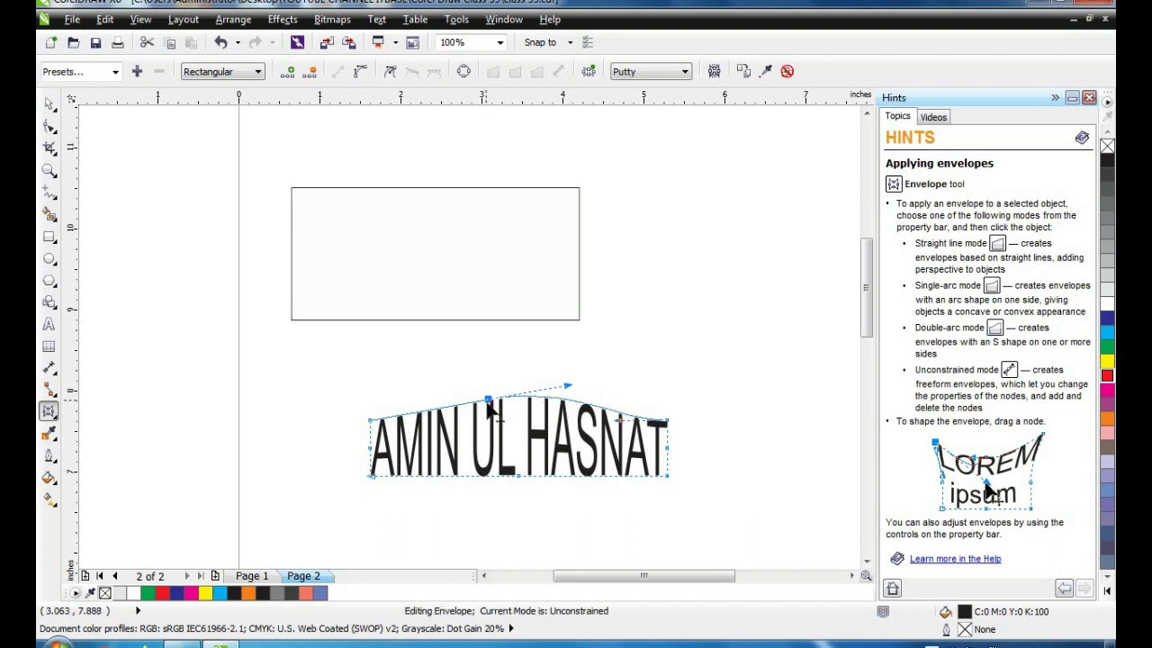
{"action": "mouse_move", "coordinate": [490, 403]}
{"action": "left_mouse_down"}
{"action": "mouse_move", "coordinate": [478, 345]}
{"action": "mouse_move", "coordinate": [501, 420]}
{"action": "mouse_move", "coordinate": [500, 390]}
{"action": "left_mouse_up"}
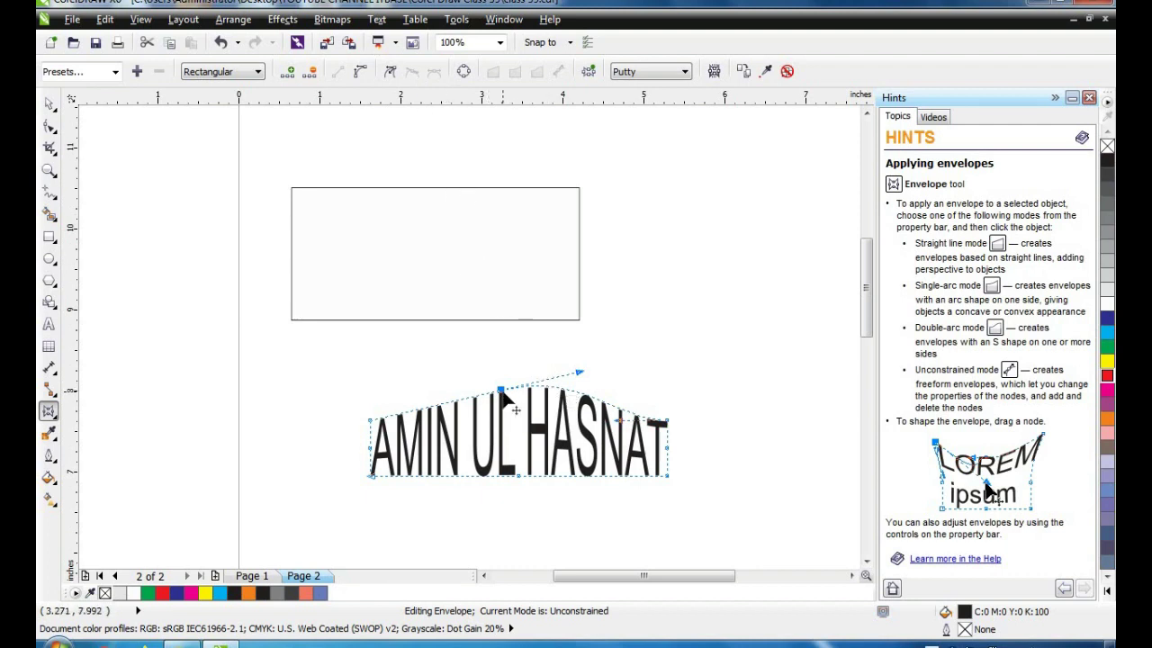
- Clear the text's envelope and re-arch its top edge, nudging the peak left
{"action": "left_click", "coordinate": [787, 72]}
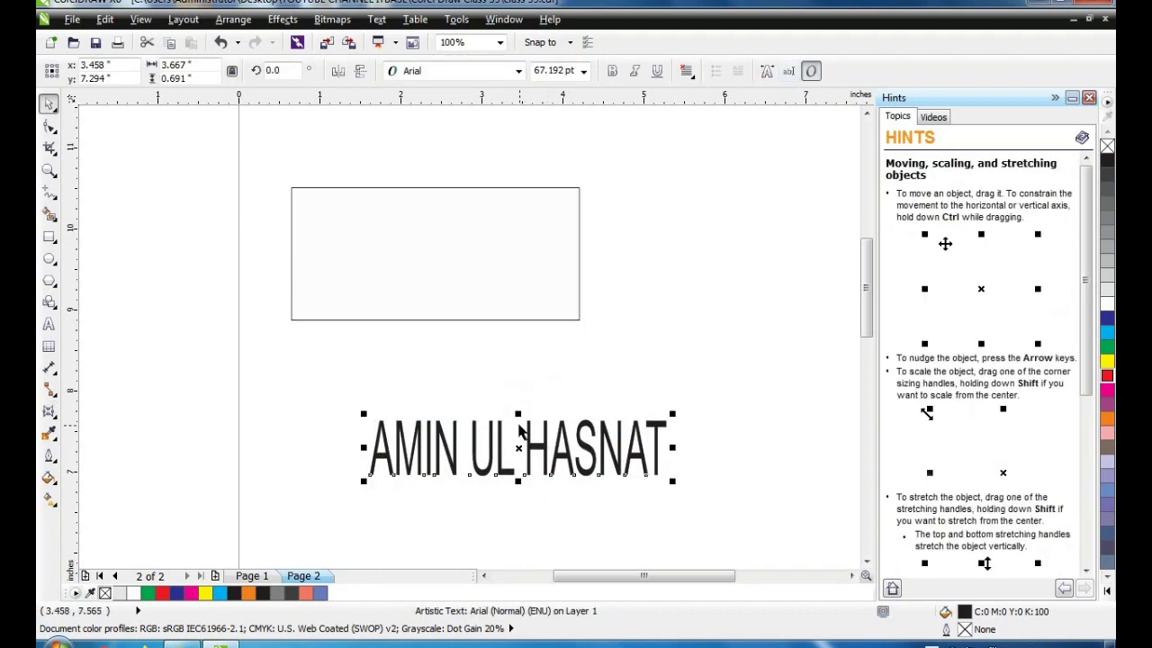
{"action": "left_click", "coordinate": [48, 410]}
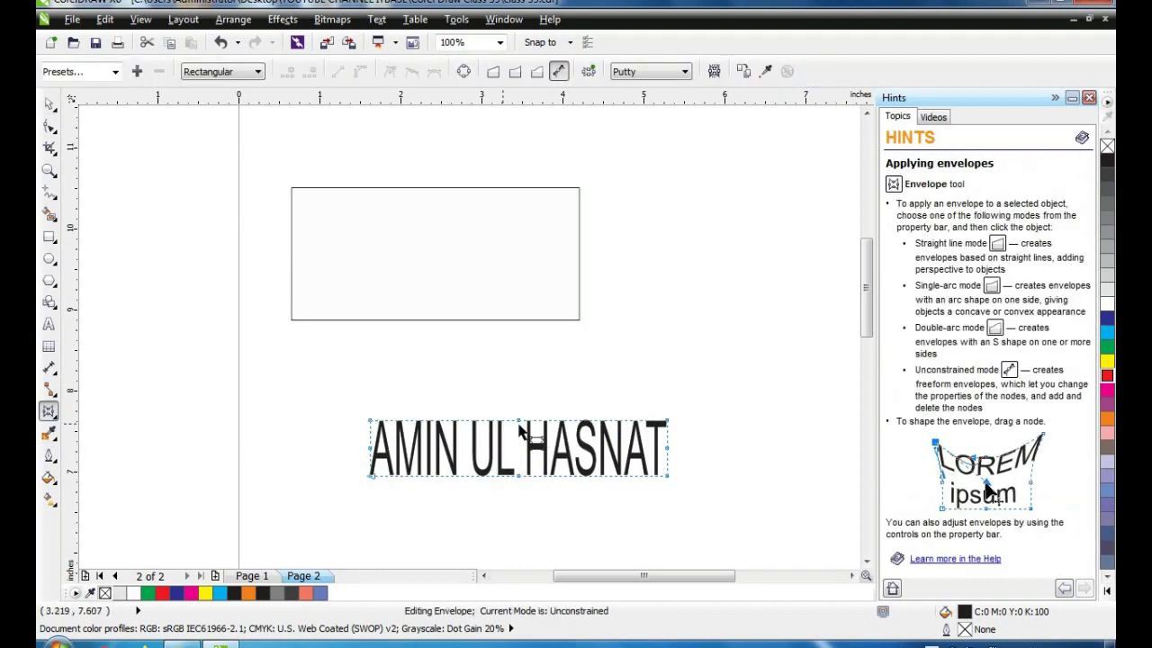
{"action": "left_click_drag", "start_coordinate": [519, 428], "coordinate": [518, 385]}
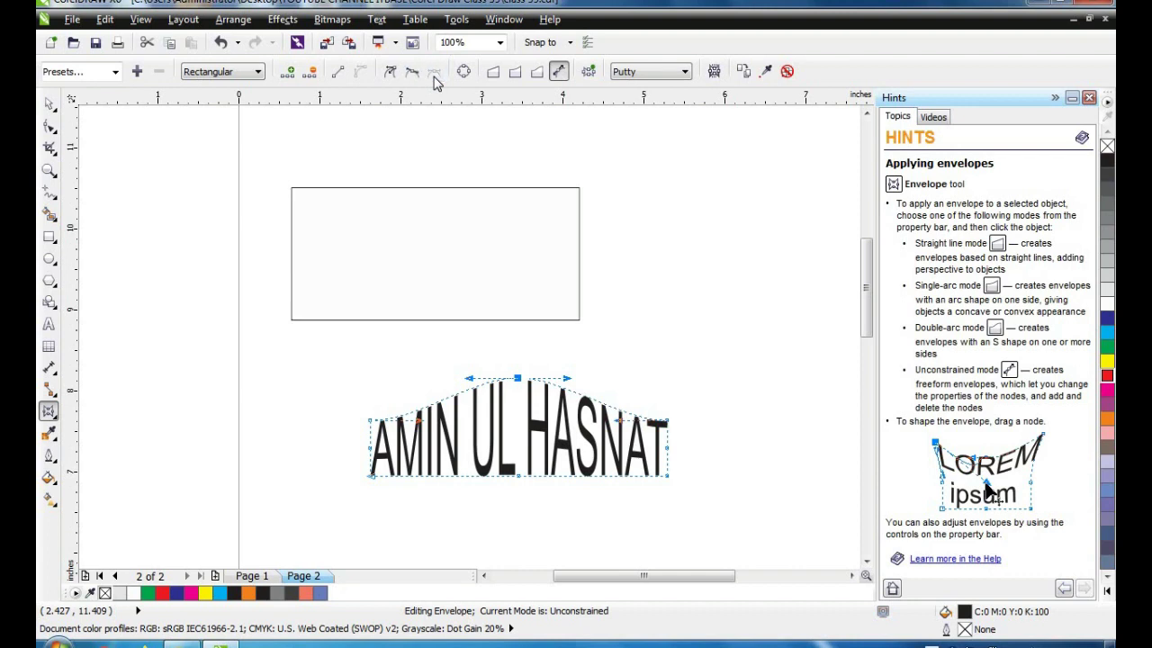
{"action": "mouse_move", "coordinate": [518, 378]}
{"action": "left_mouse_down"}
{"action": "mouse_move", "coordinate": [519, 406]}
{"action": "mouse_move", "coordinate": [521, 357]}
{"action": "left_mouse_up"}
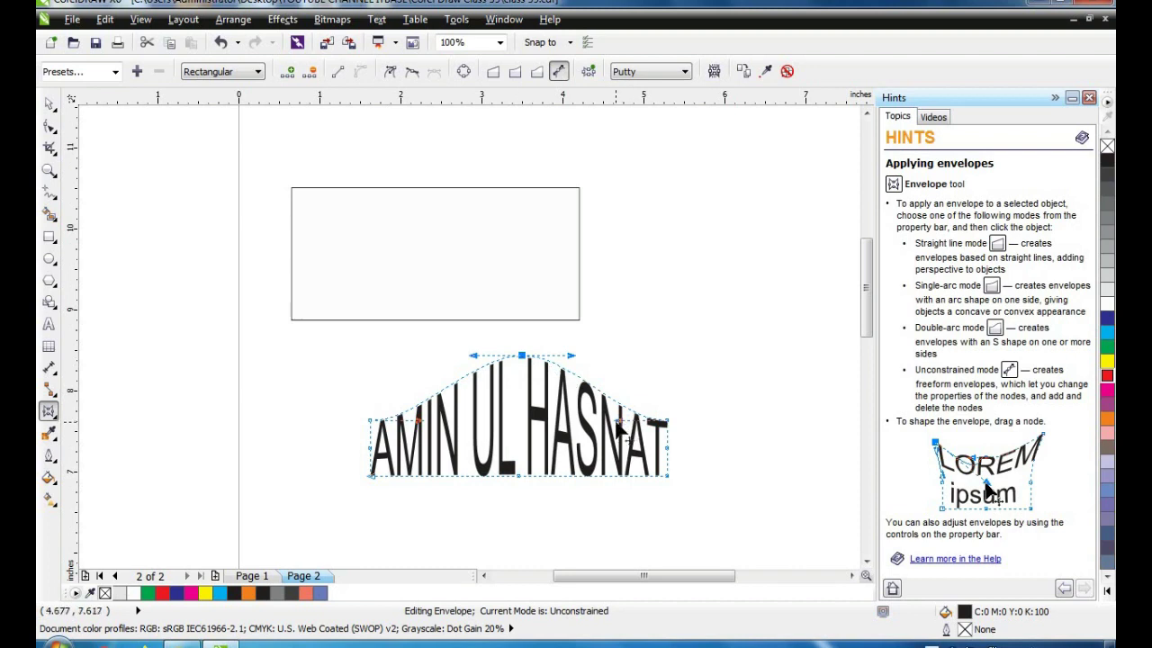
{"action": "left_click_drag", "start_coordinate": [616, 420], "coordinate": [561, 412]}
{"action": "left_click", "coordinate": [519, 358]}
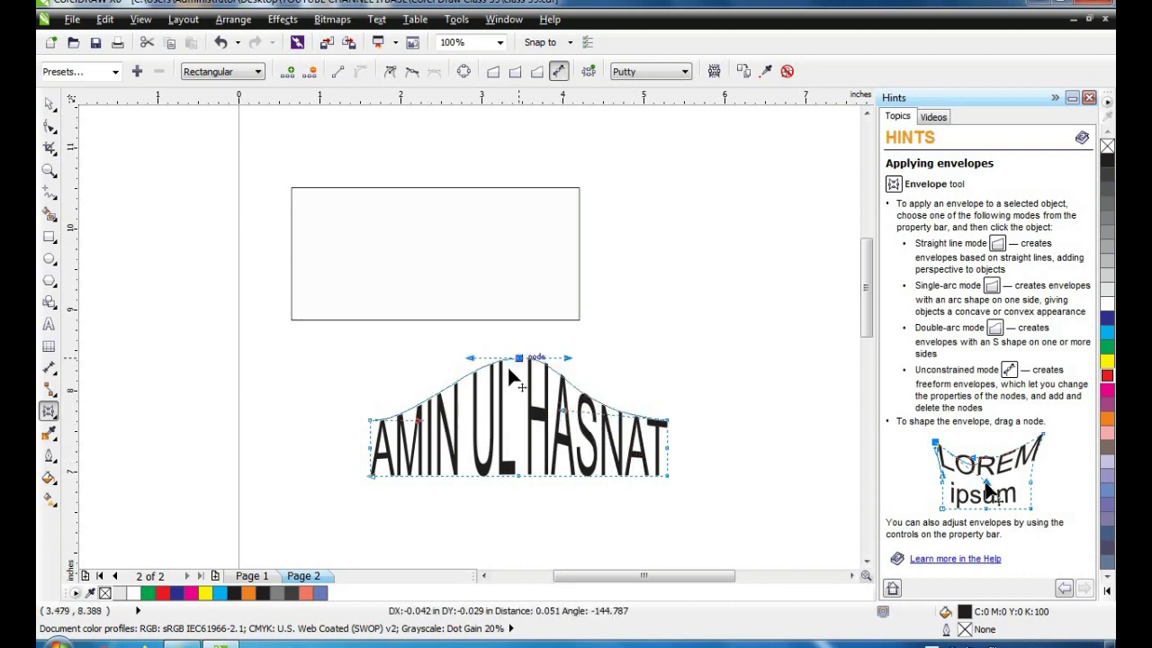
{"action": "left_click_drag", "start_coordinate": [508, 370], "coordinate": [539, 360]}
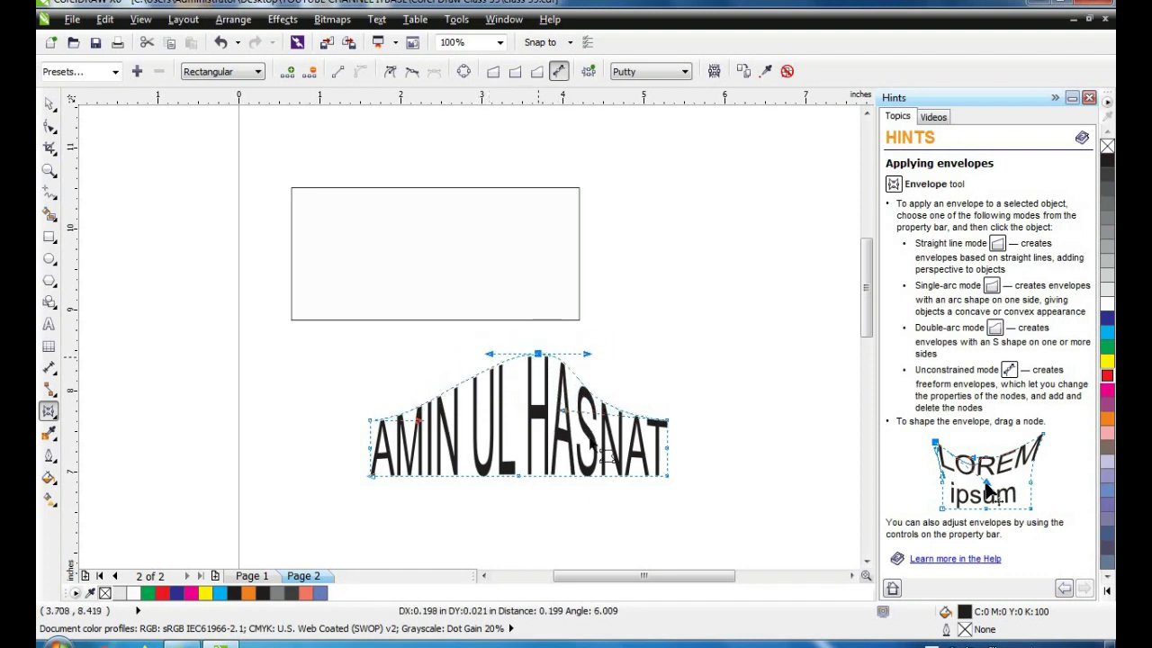
{"action": "mouse_move", "coordinate": [565, 399]}
{"action": "left_mouse_down"}
{"action": "mouse_move", "coordinate": [562, 430]}
{"action": "mouse_move", "coordinate": [606, 350]}
{"action": "mouse_move", "coordinate": [728, 364]}
{"action": "mouse_move", "coordinate": [574, 401]}
{"action": "mouse_move", "coordinate": [565, 421]}
{"action": "left_mouse_up"}
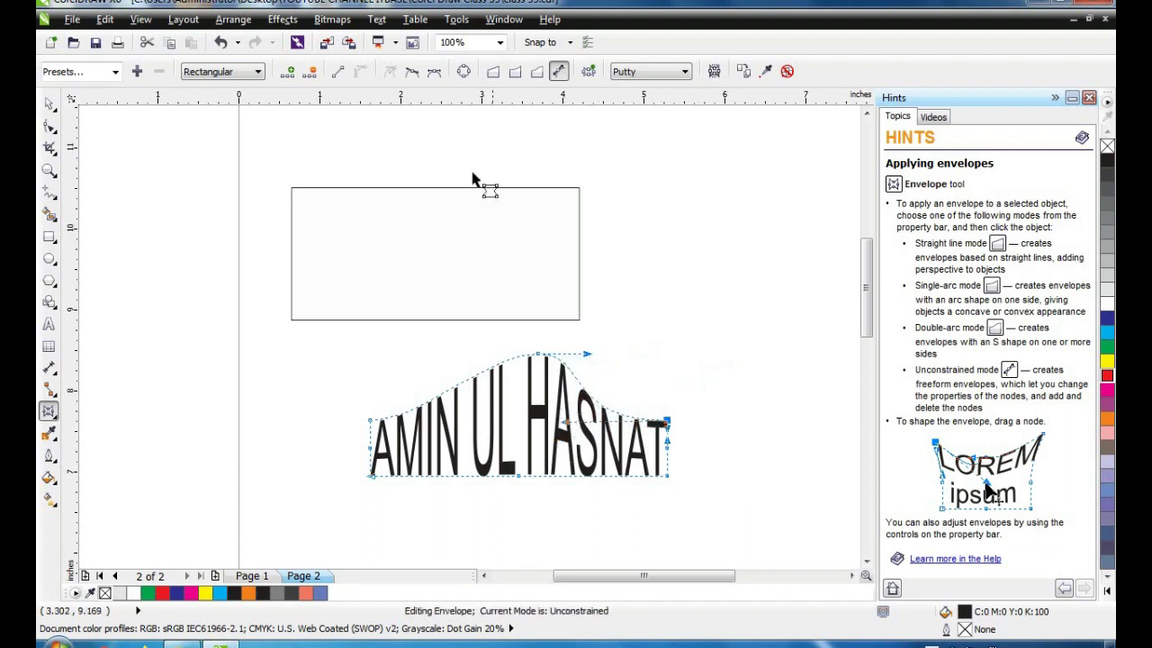
- Start a fresh envelope with Add New, shape its top into a wave, and return to Pick
{"action": "left_click", "coordinate": [463, 74]}
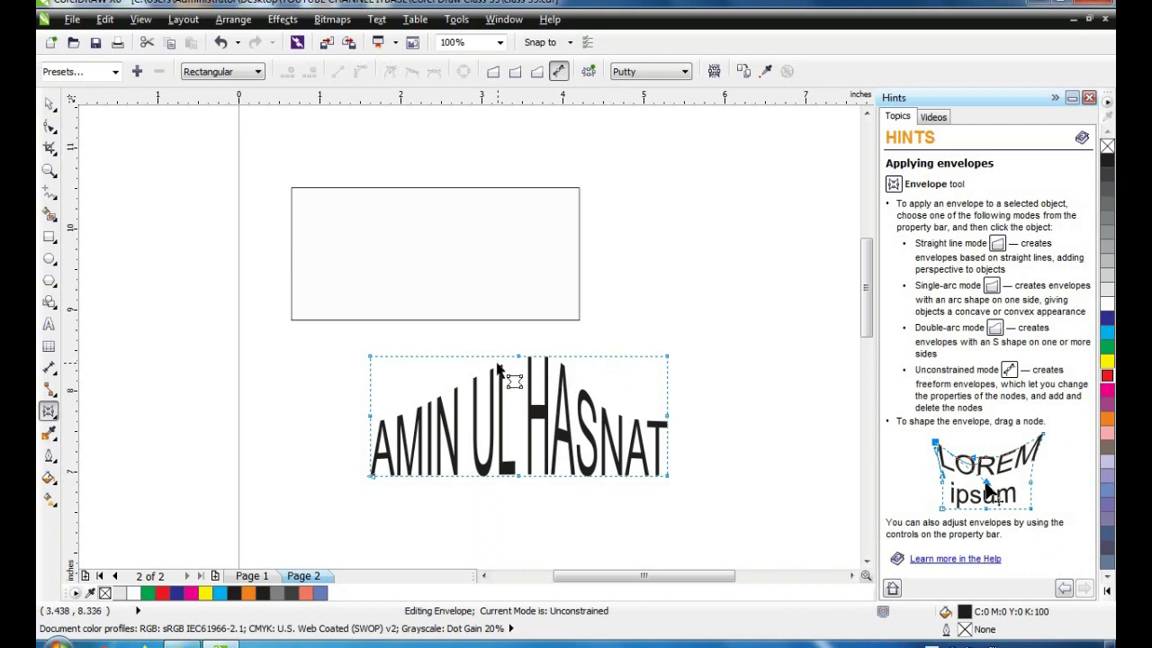
{"action": "left_click_drag", "start_coordinate": [519, 360], "coordinate": [520, 391]}
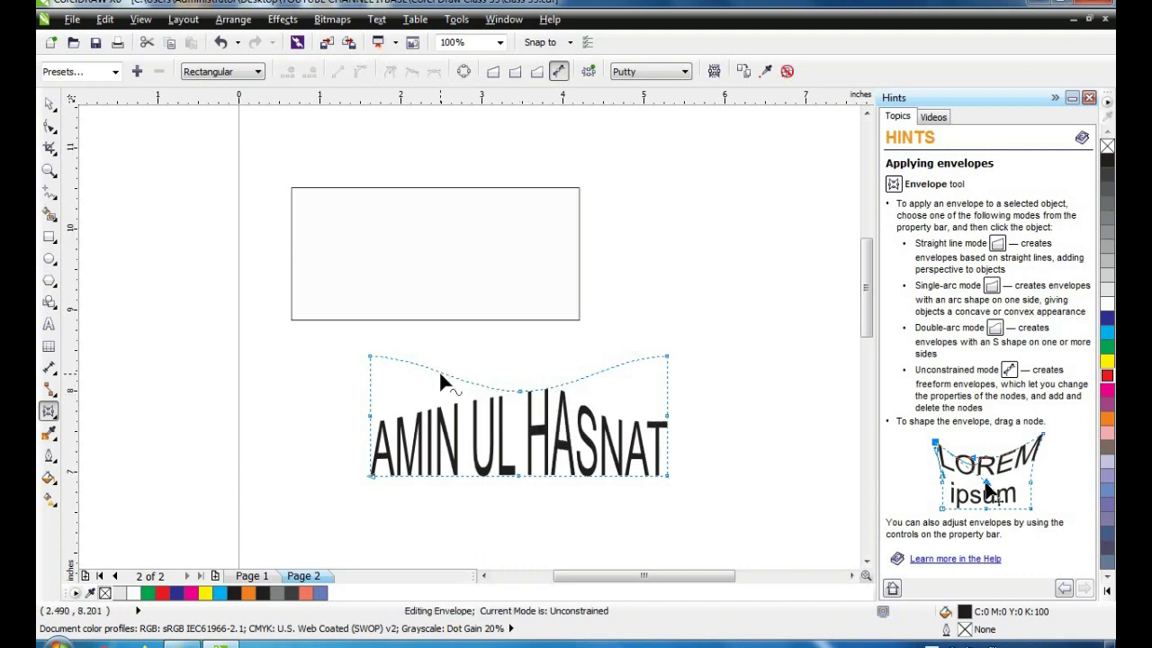
{"action": "left_click_drag", "start_coordinate": [448, 390], "coordinate": [447, 391]}
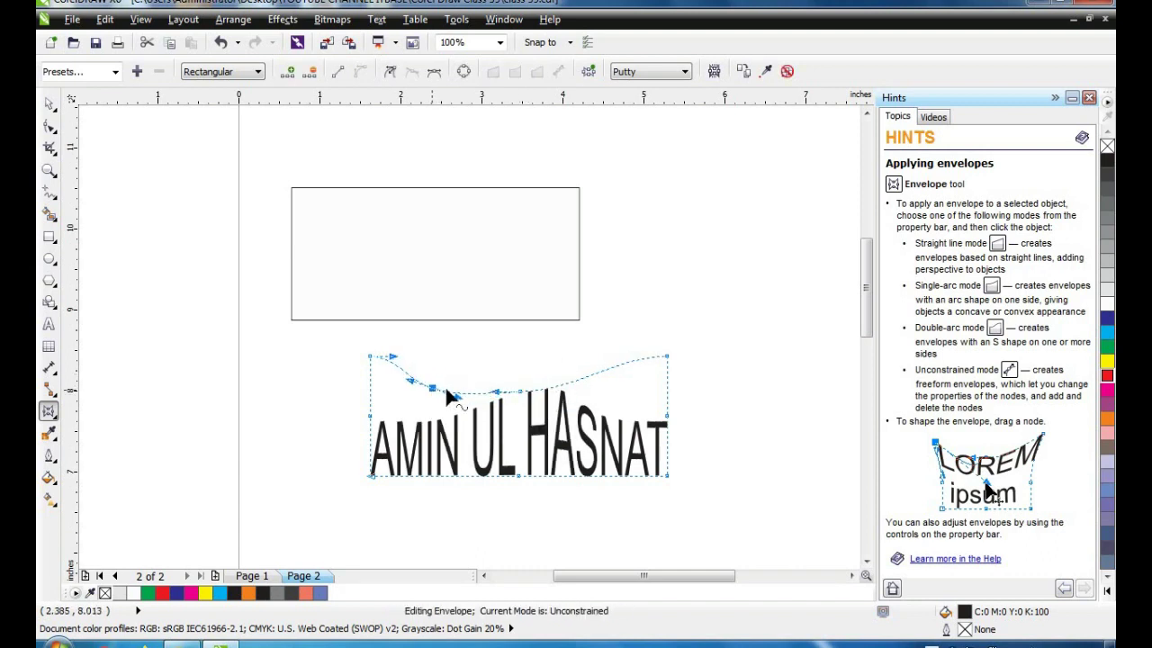
{"action": "left_click_drag", "start_coordinate": [612, 367], "coordinate": [691, 384]}
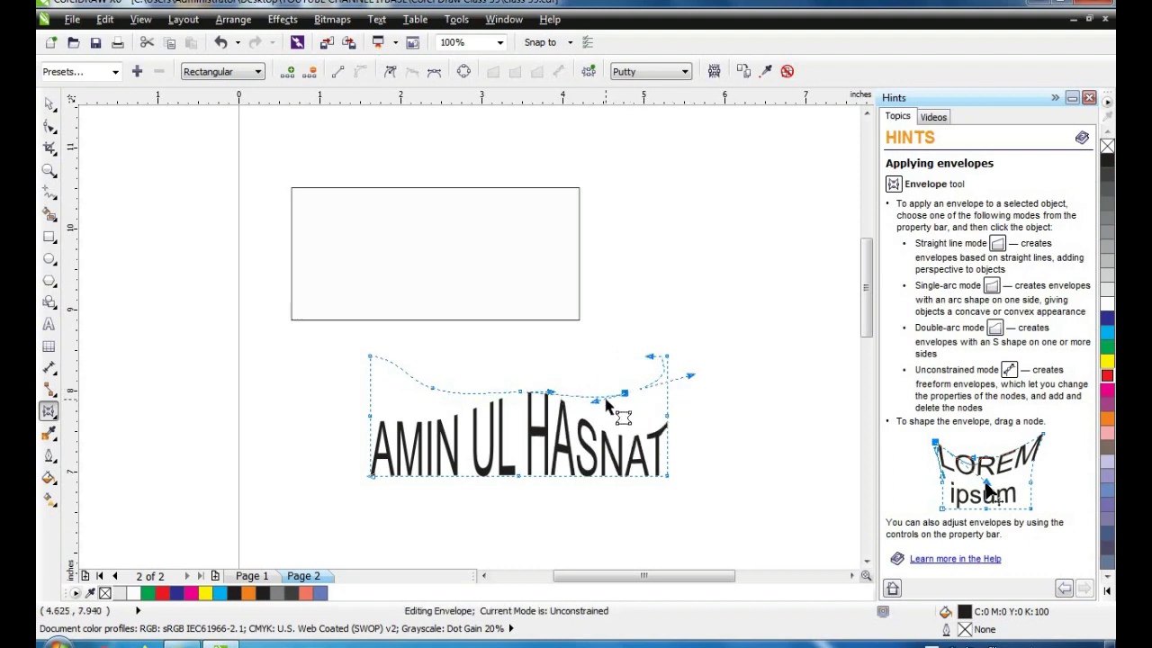
{"action": "left_click_drag", "start_coordinate": [595, 400], "coordinate": [582, 402]}
{"action": "left_click", "coordinate": [433, 385]}
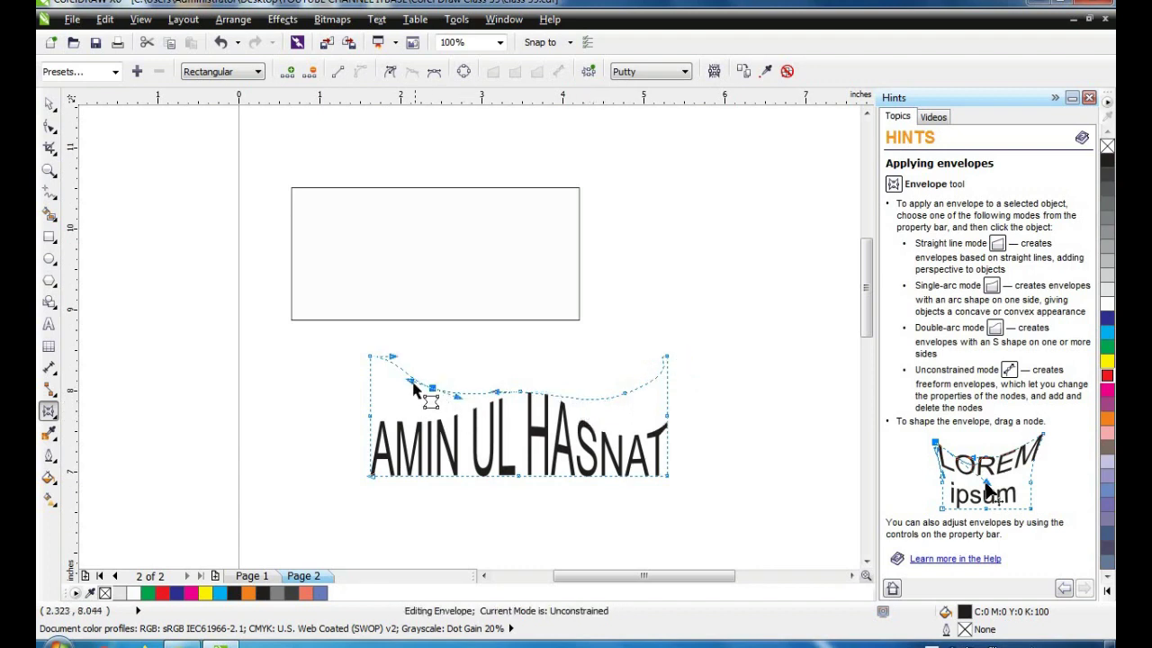
{"action": "left_click_drag", "start_coordinate": [411, 385], "coordinate": [418, 421]}
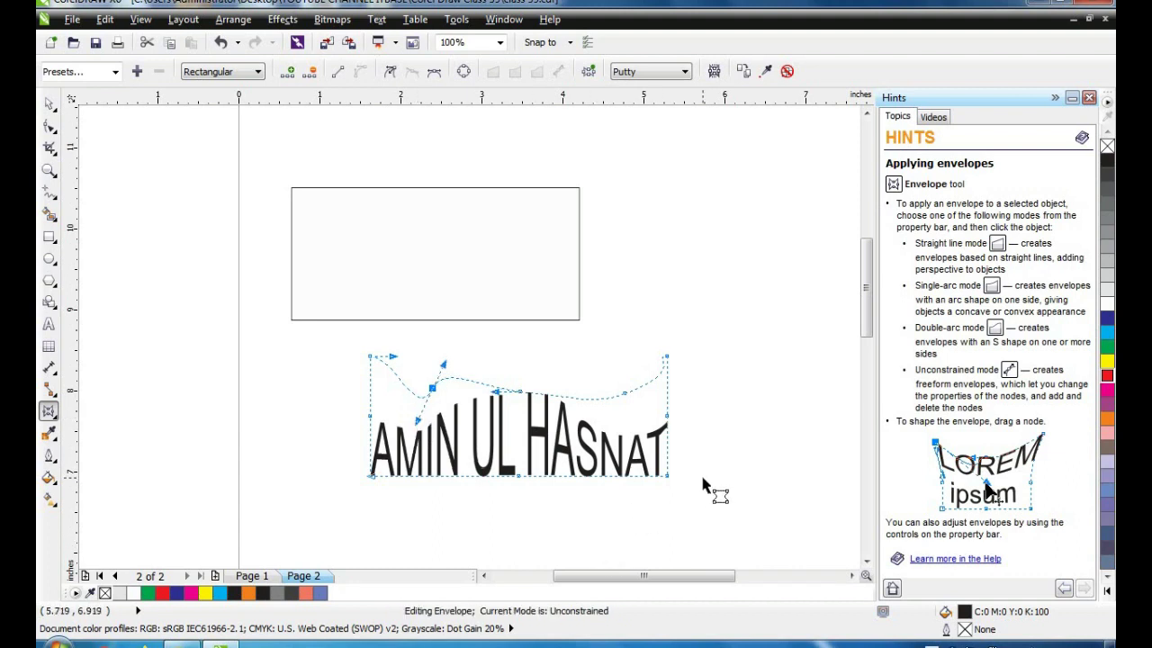
{"action": "key", "text": "space"}
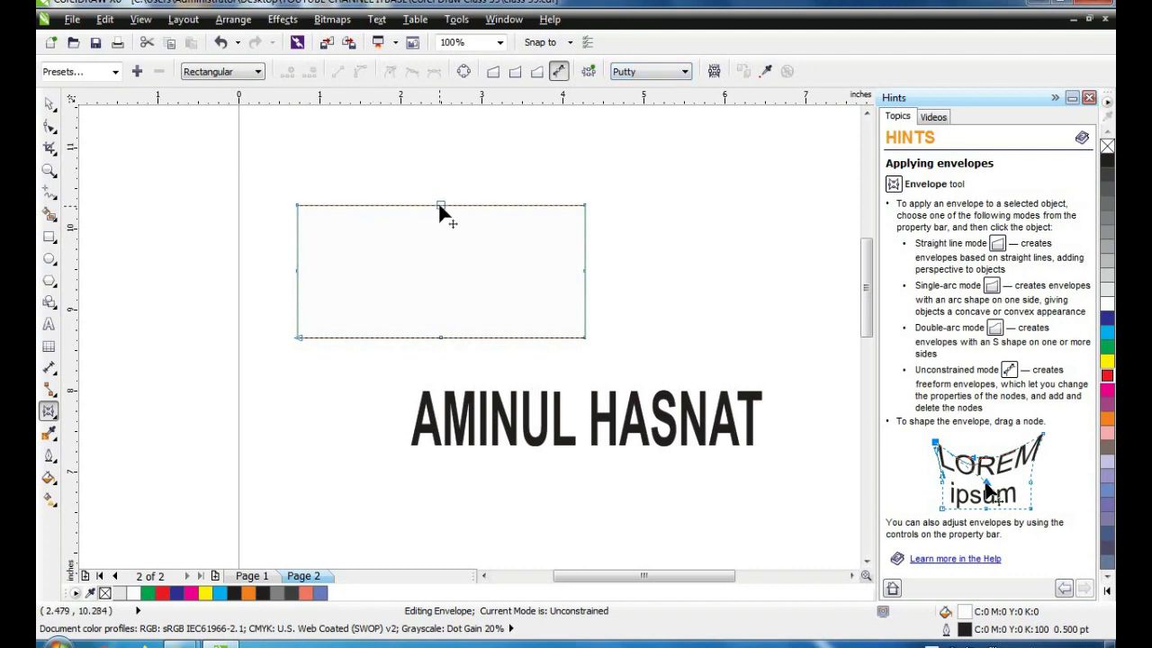
{"action": "left_click_drag", "start_coordinate": [440, 213], "coordinate": [440, 167]}
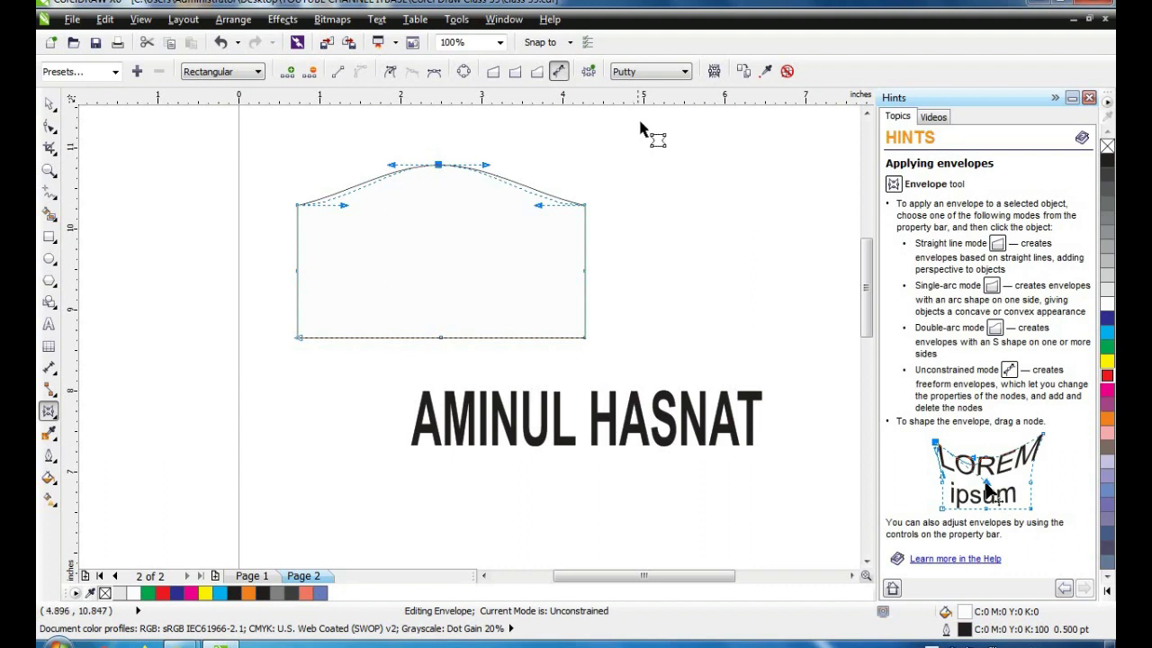
{"action": "left_click", "coordinate": [785, 72]}
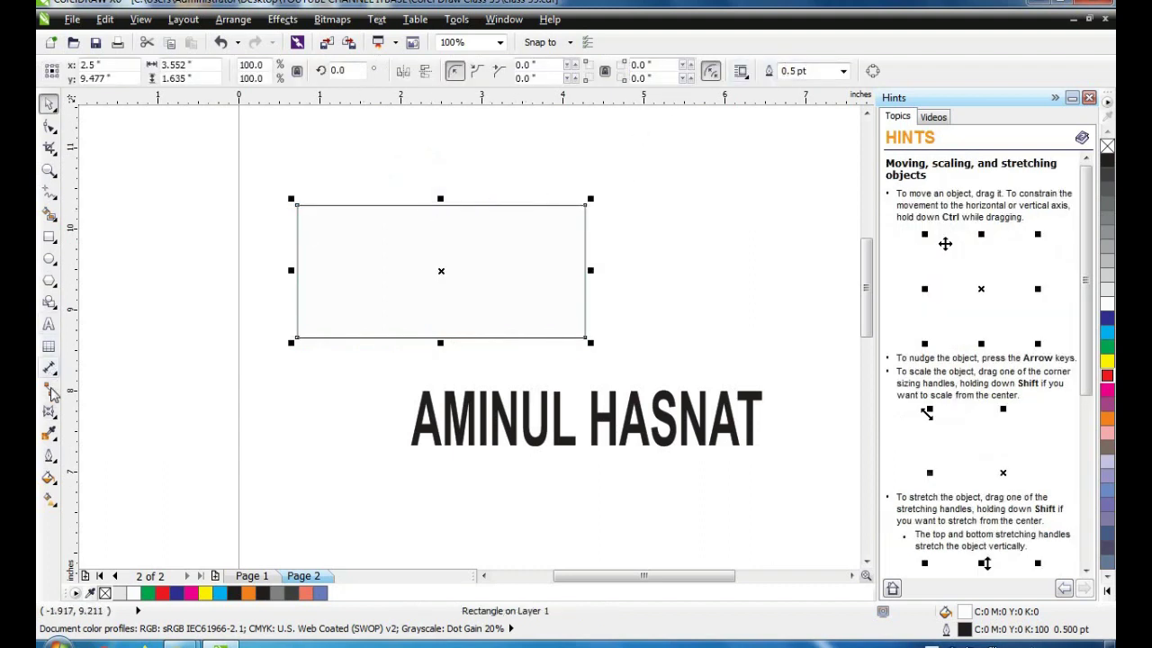
{"action": "left_click", "coordinate": [49, 411]}
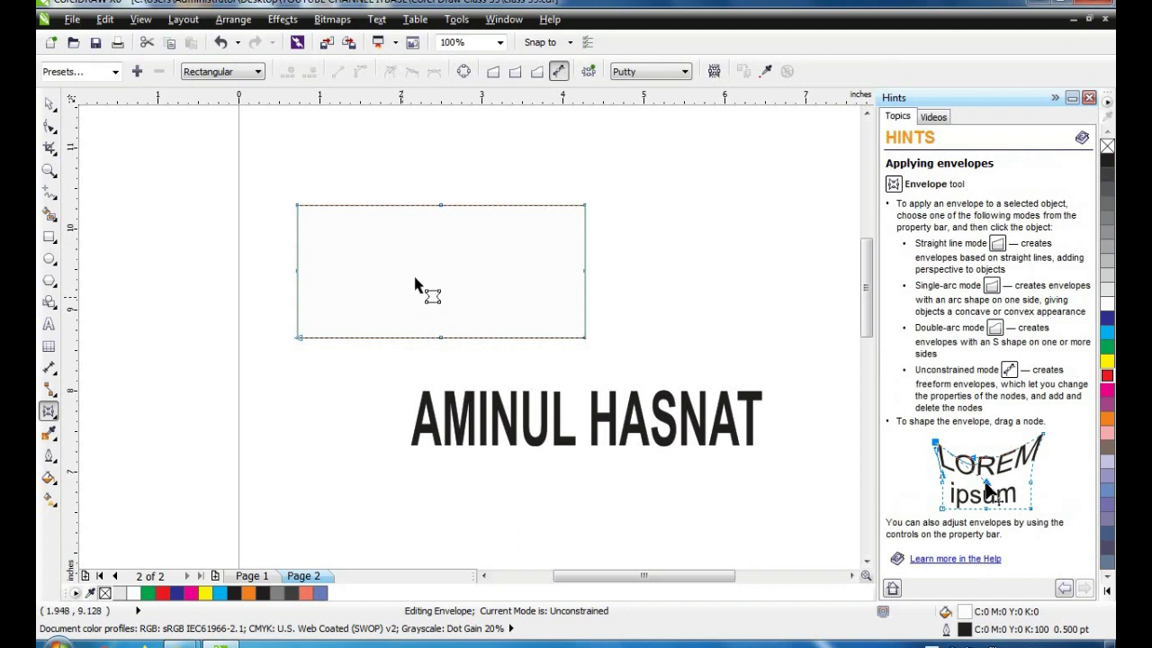
{"action": "left_click", "coordinate": [682, 73]}
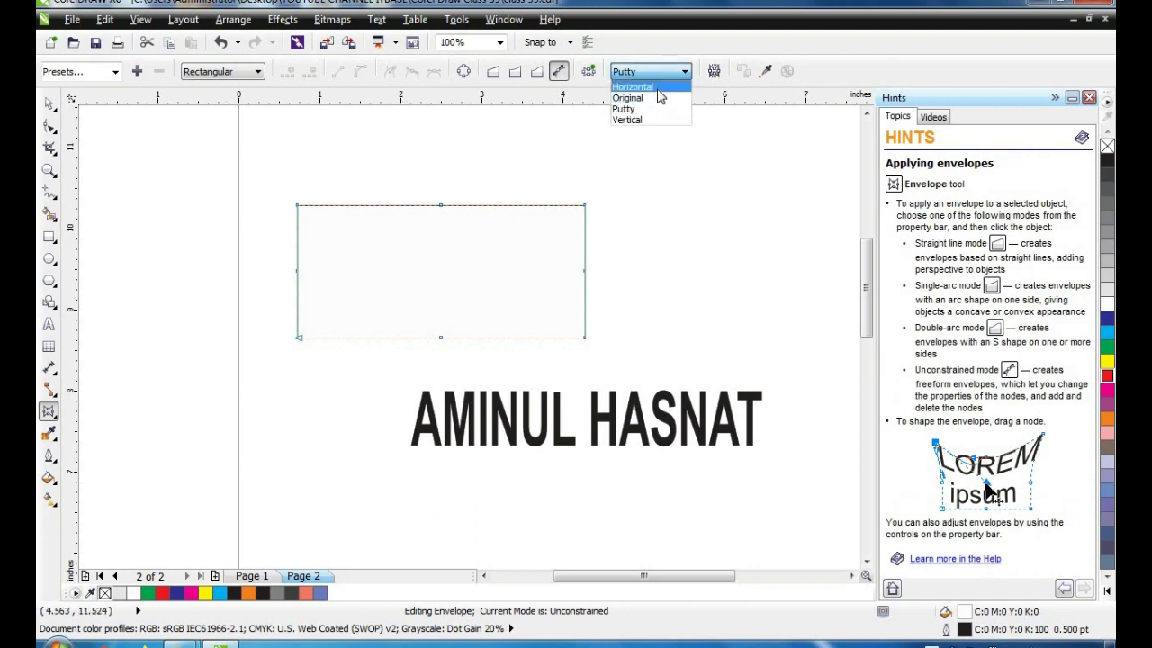
{"action": "left_click", "coordinate": [657, 88]}
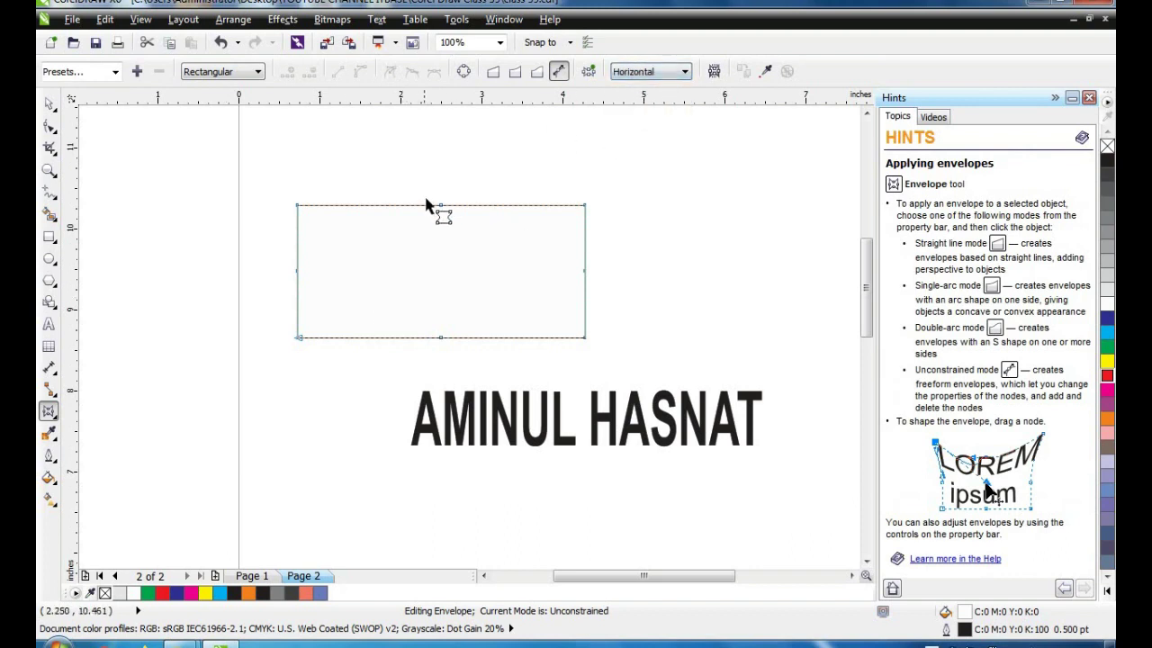
{"action": "left_click_drag", "start_coordinate": [438, 200], "coordinate": [440, 146]}
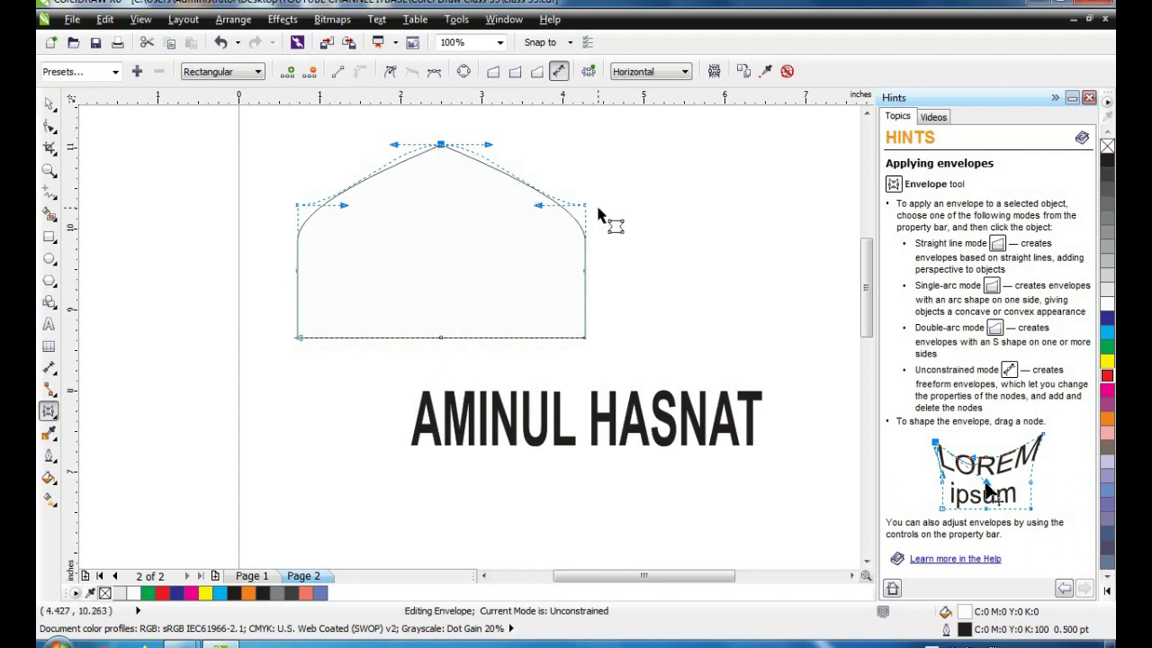
{"action": "left_click", "coordinate": [684, 72]}
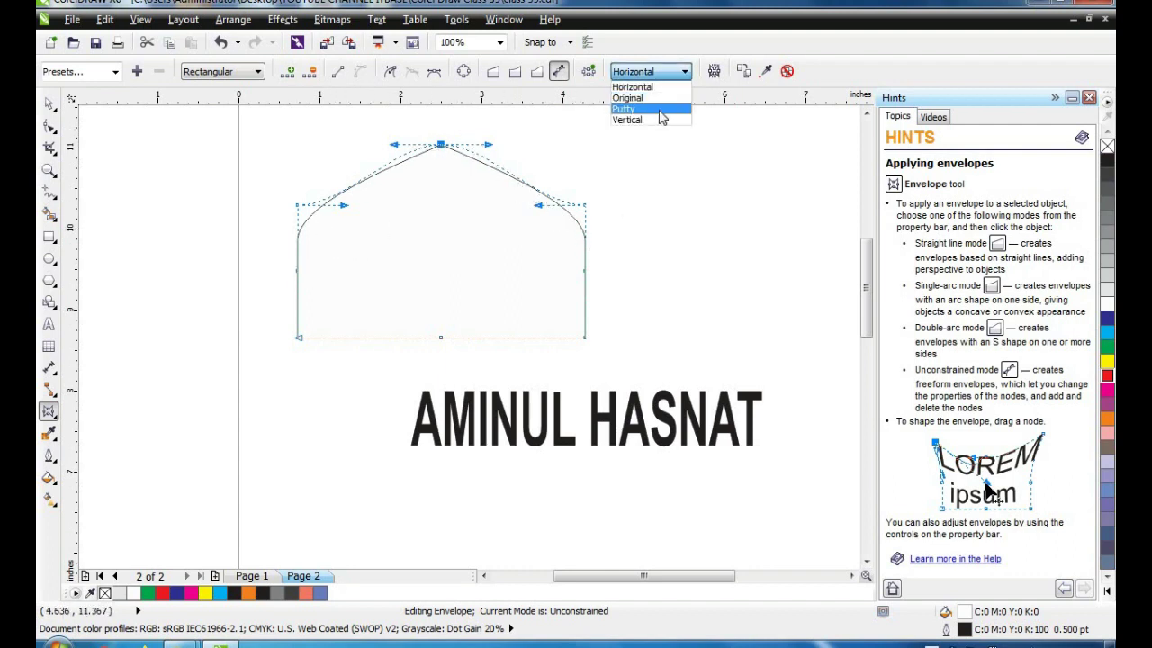
{"action": "left_click", "coordinate": [661, 111]}
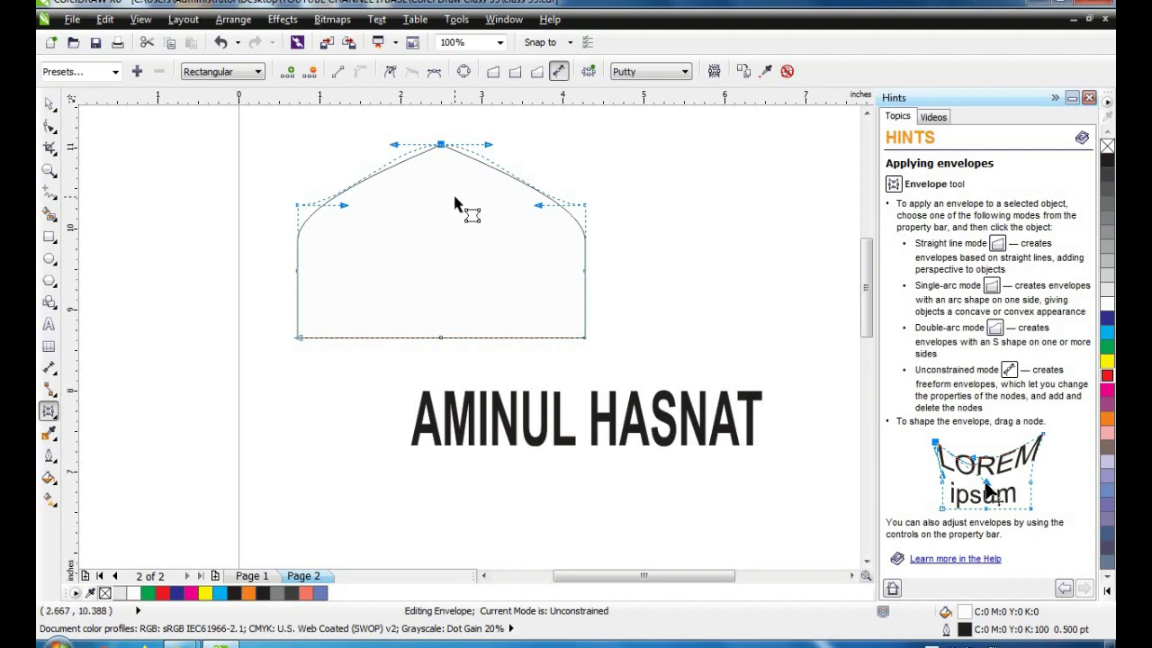
{"action": "left_click", "coordinate": [788, 72]}
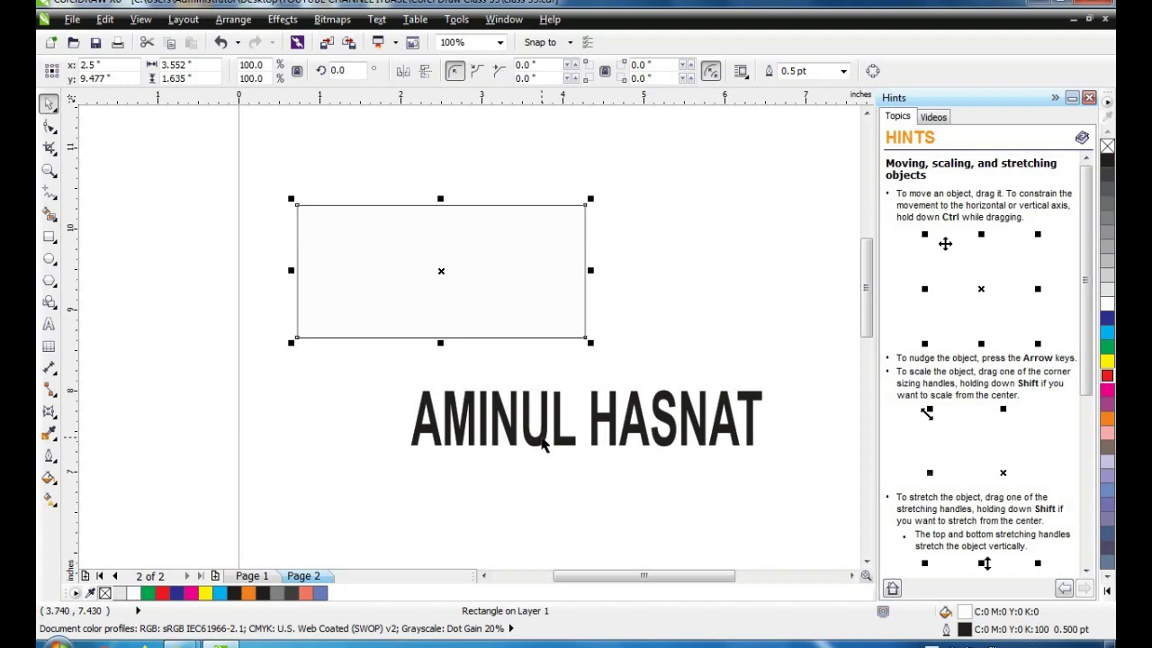
{"action": "left_click", "coordinate": [547, 436]}
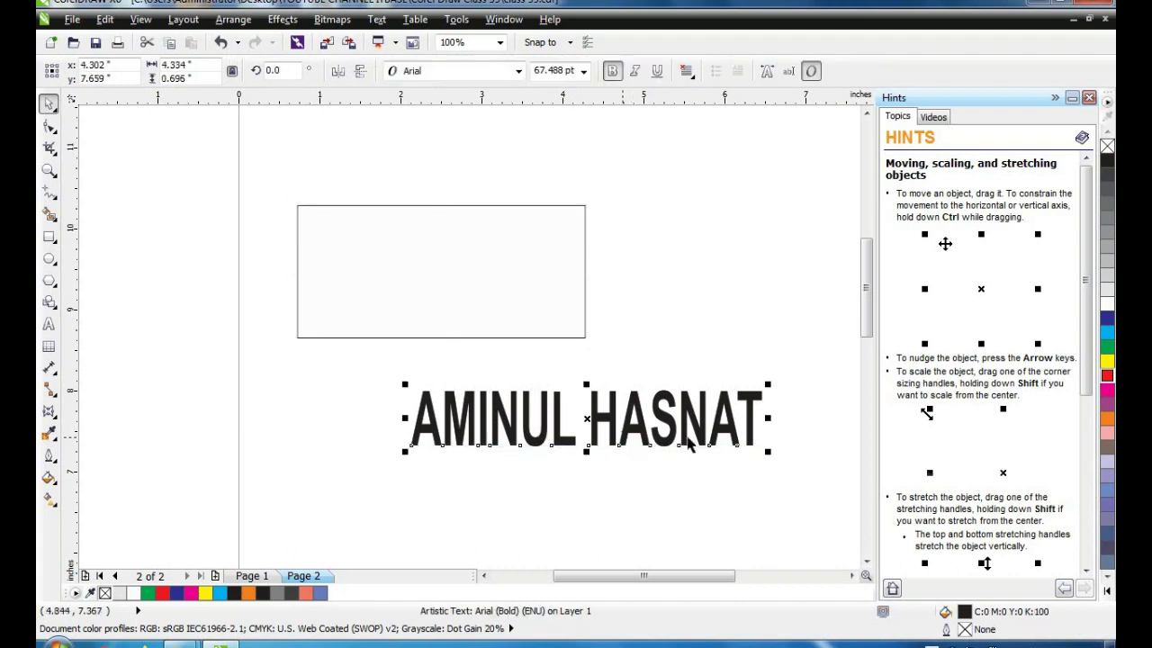
{"action": "left_click_drag", "start_coordinate": [859, 293], "coordinate": [860, 333]}
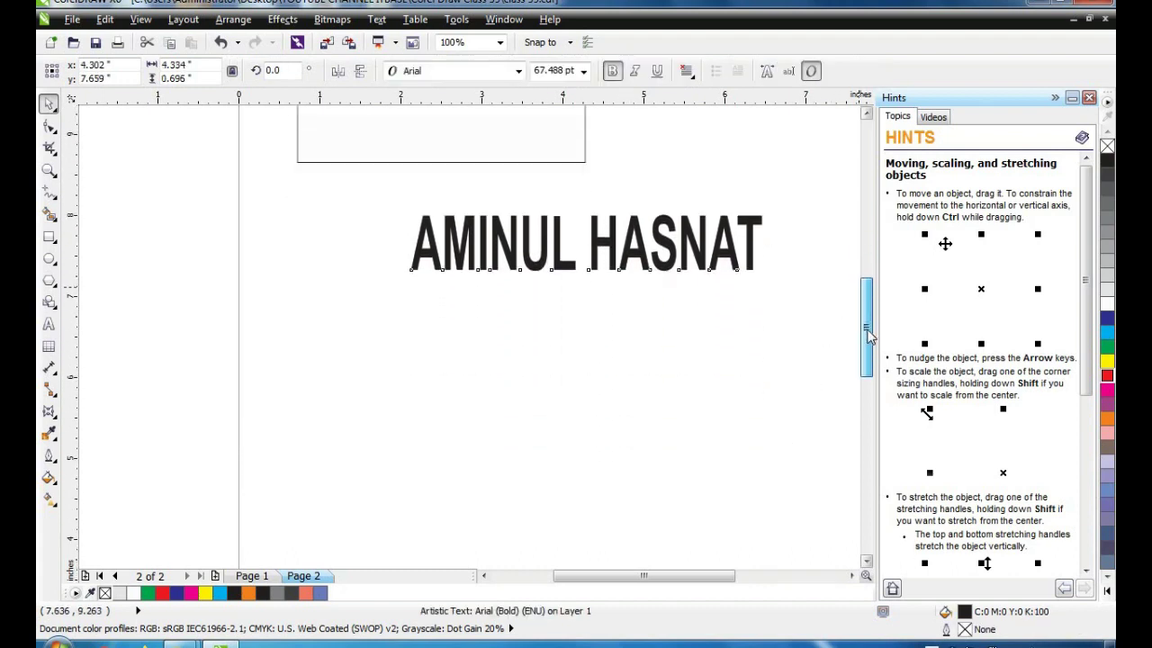
{"action": "left_click_drag", "start_coordinate": [586, 238], "coordinate": [561, 378]}
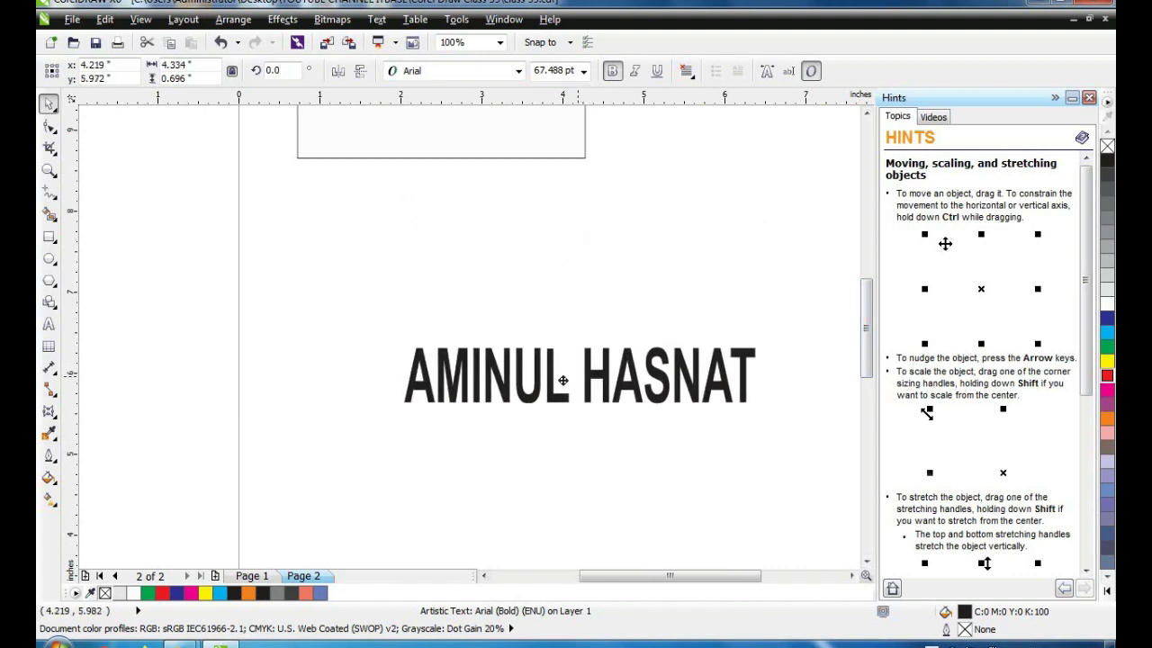
{"action": "left_click_drag", "start_coordinate": [868, 321], "coordinate": [868, 340]}
- Open the Envelope docker via Window > Dockers > Envelope
{"action": "left_click", "coordinate": [456, 19]}
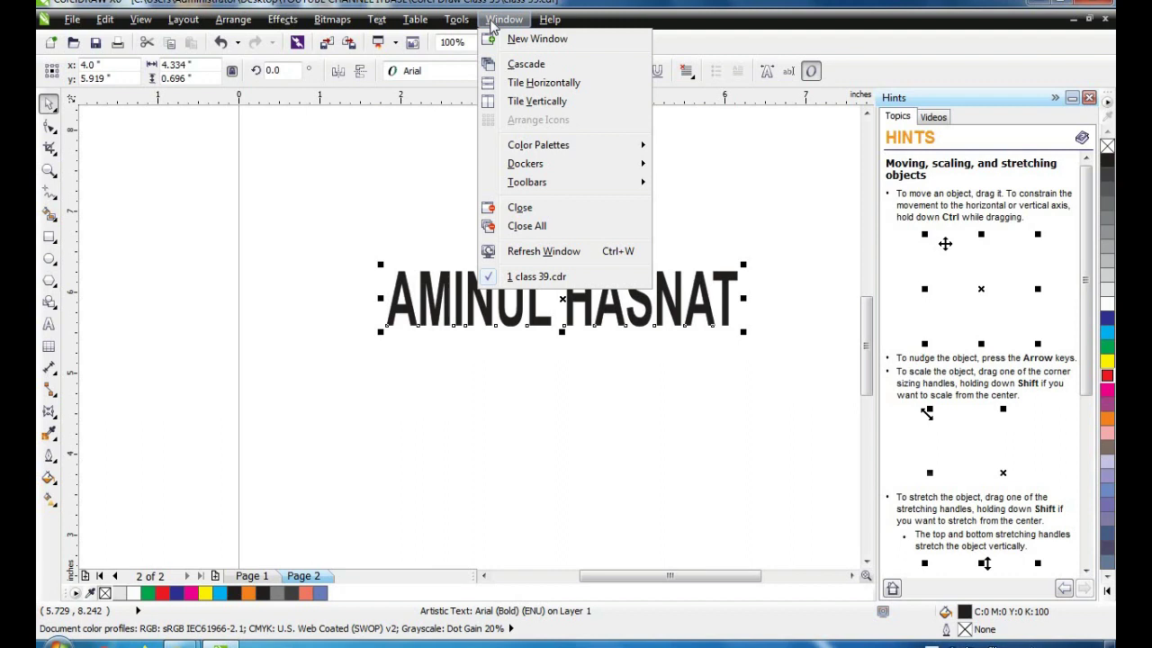
{"action": "mouse_move", "coordinate": [531, 169]}
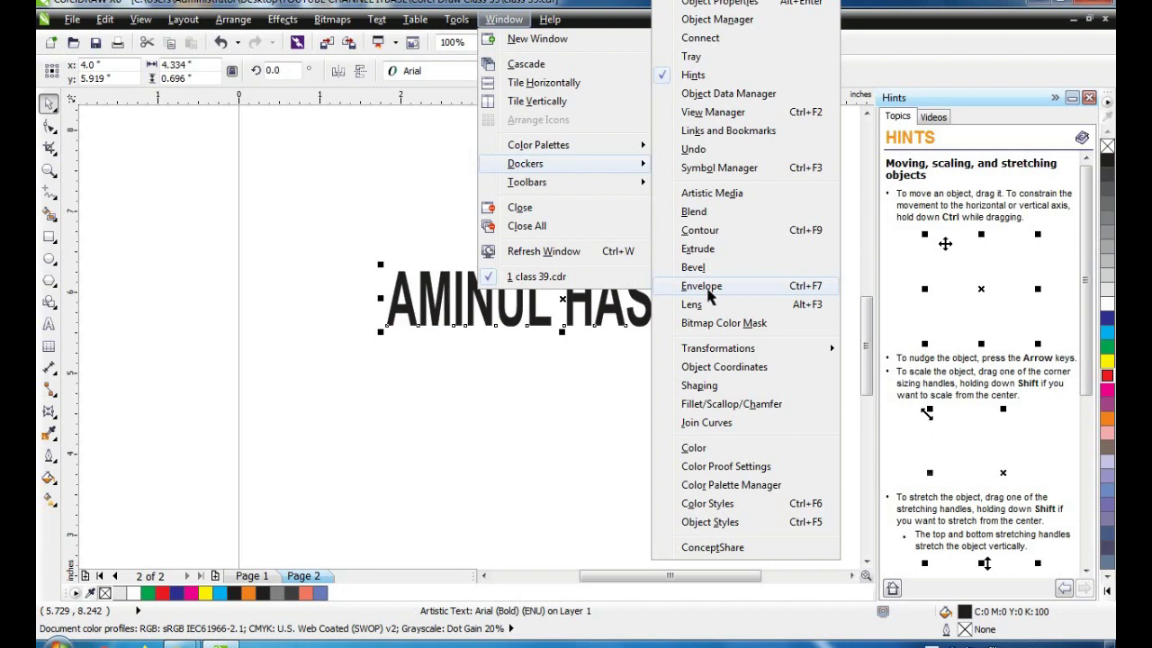
{"action": "left_click", "coordinate": [702, 286]}
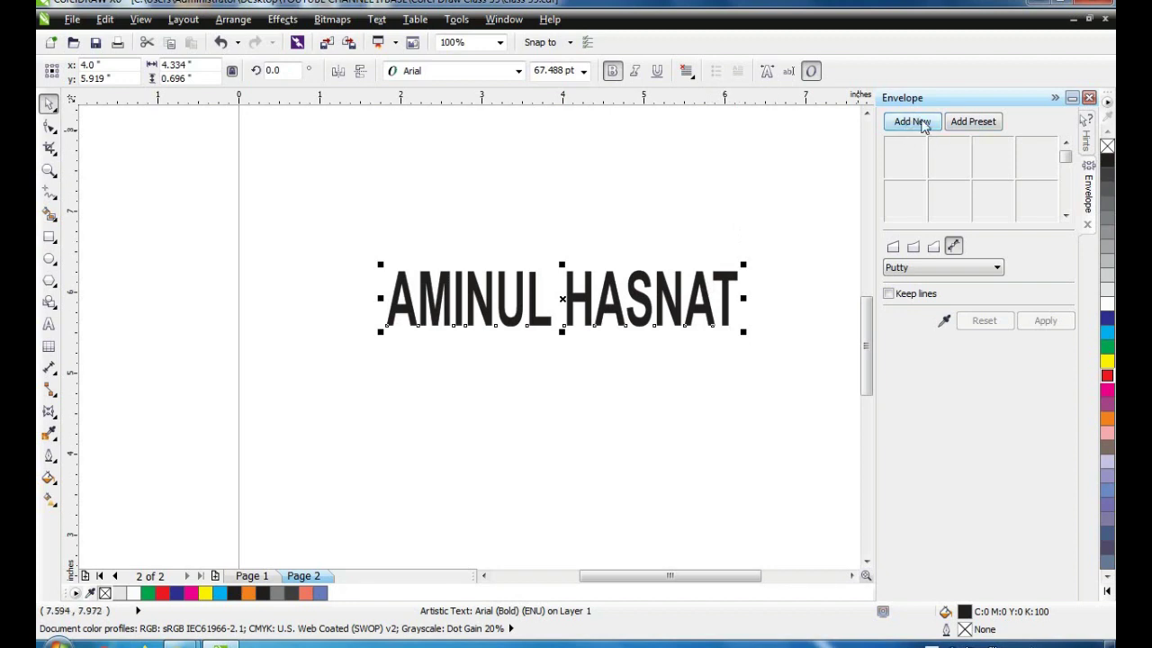
{"action": "left_click", "coordinate": [971, 126]}
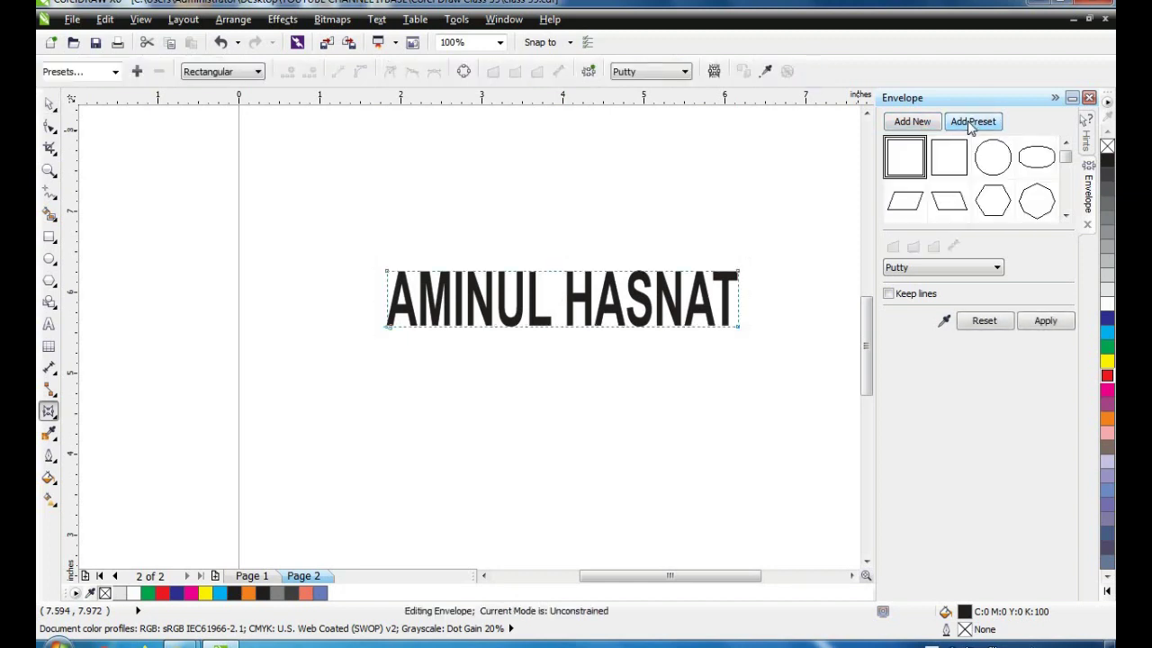
{"action": "left_click", "coordinate": [996, 161]}
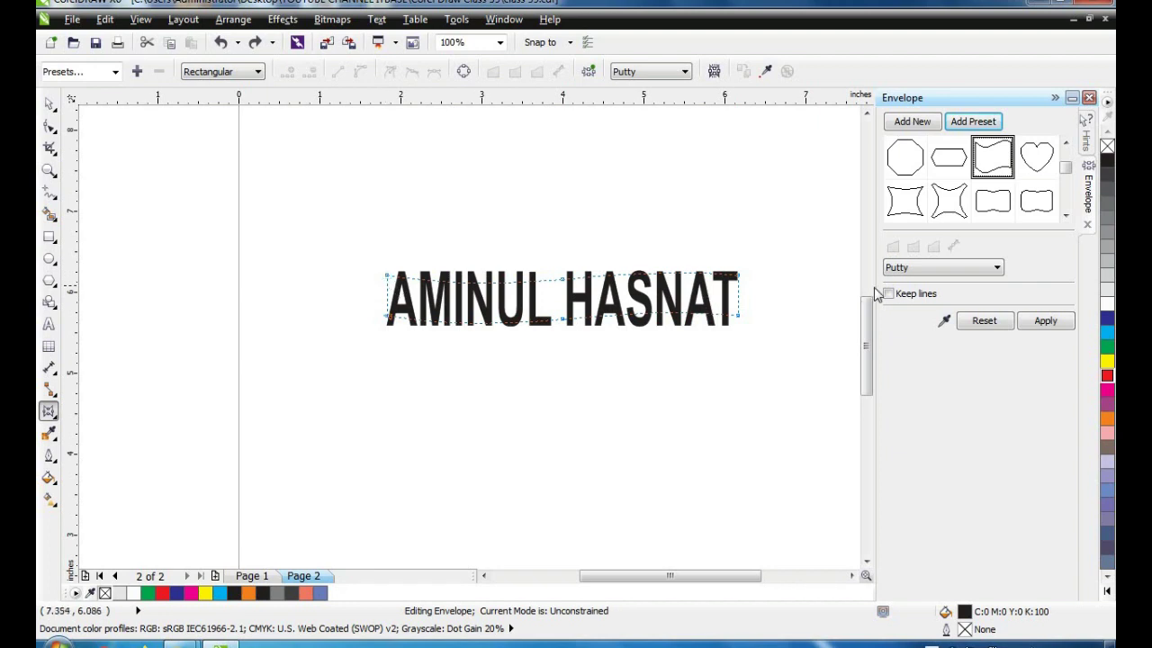
{"action": "left_click", "coordinate": [1044, 324]}
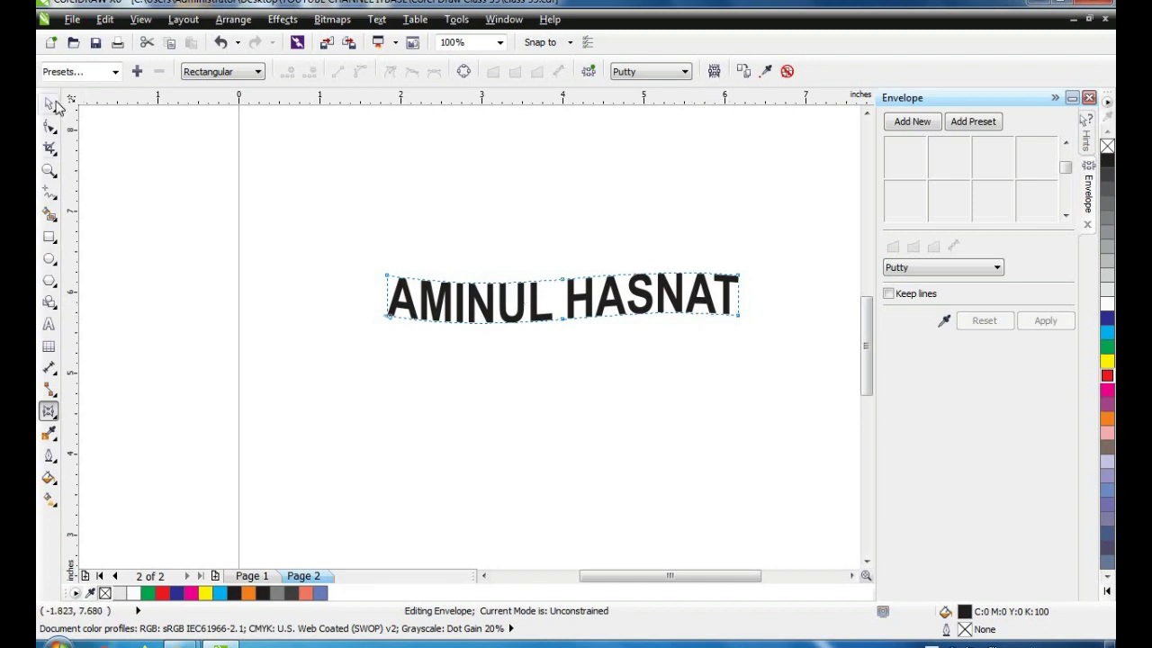
- Widen the enveloped text leftward to 5.552 inches and fill it green
{"action": "left_click", "coordinate": [48, 104]}
{"action": "left_click_drag", "start_coordinate": [382, 331], "coordinate": [282, 345]}
{"action": "left_click", "coordinate": [1107, 348]}
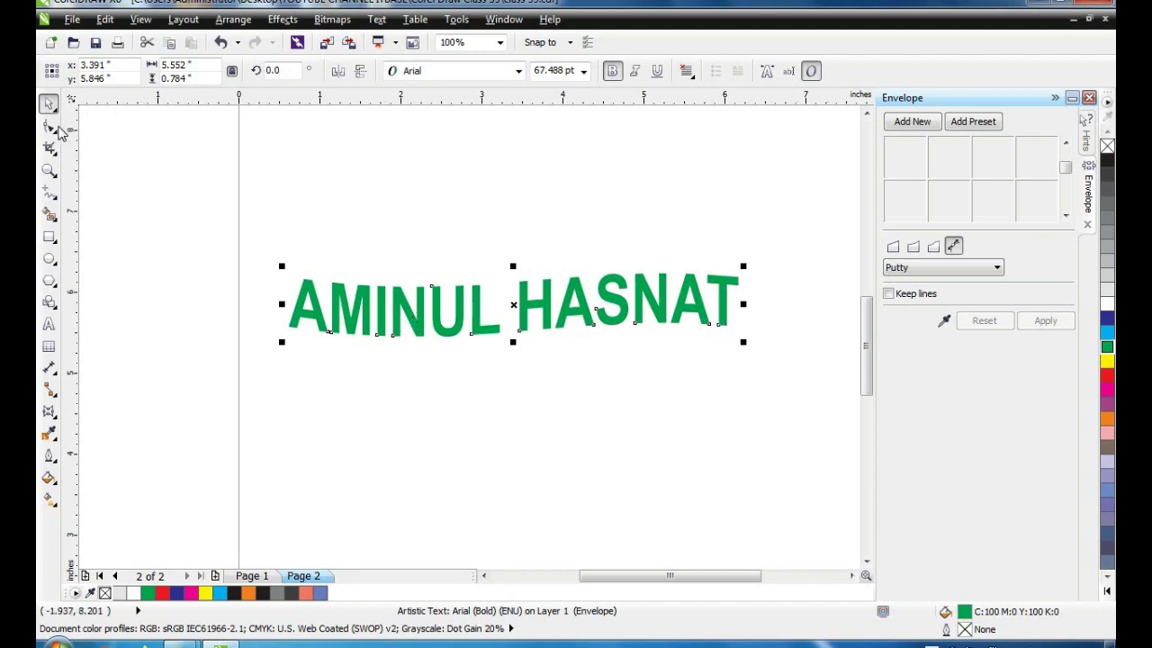
- Drag the envelope's top-edge node over AMINUL upward to form a bump over NUL
{"action": "left_click", "coordinate": [49, 411]}
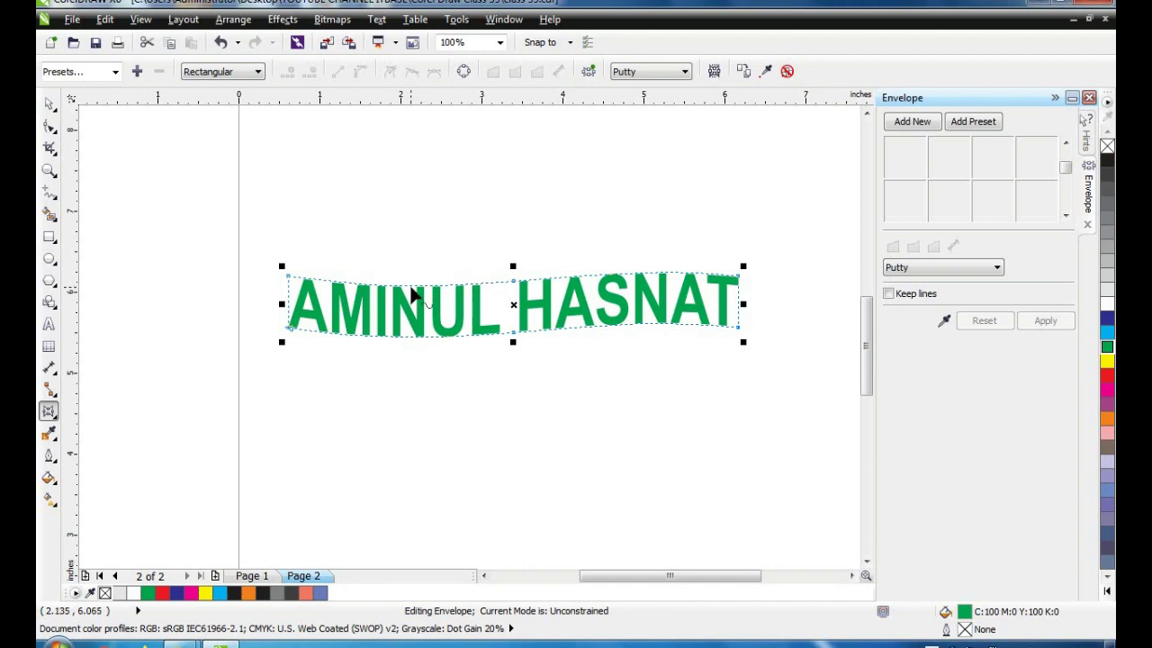
{"action": "left_click", "coordinate": [411, 287]}
{"action": "left_click_drag", "start_coordinate": [411, 287], "coordinate": [432, 254]}
{"action": "left_click", "coordinate": [504, 436]}
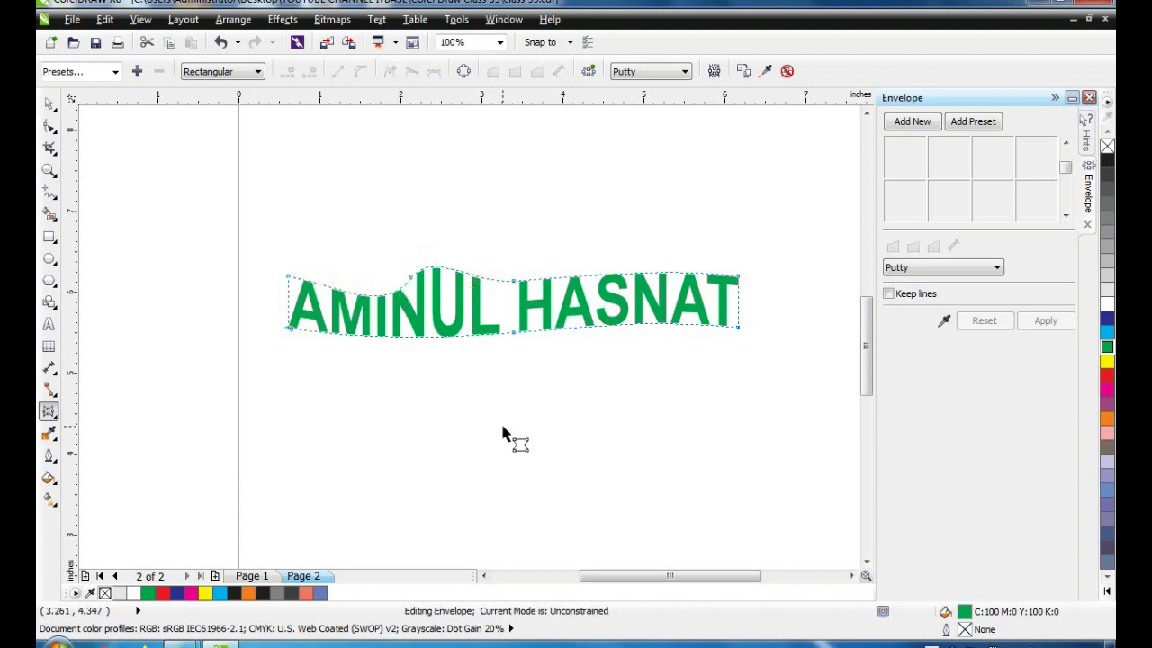